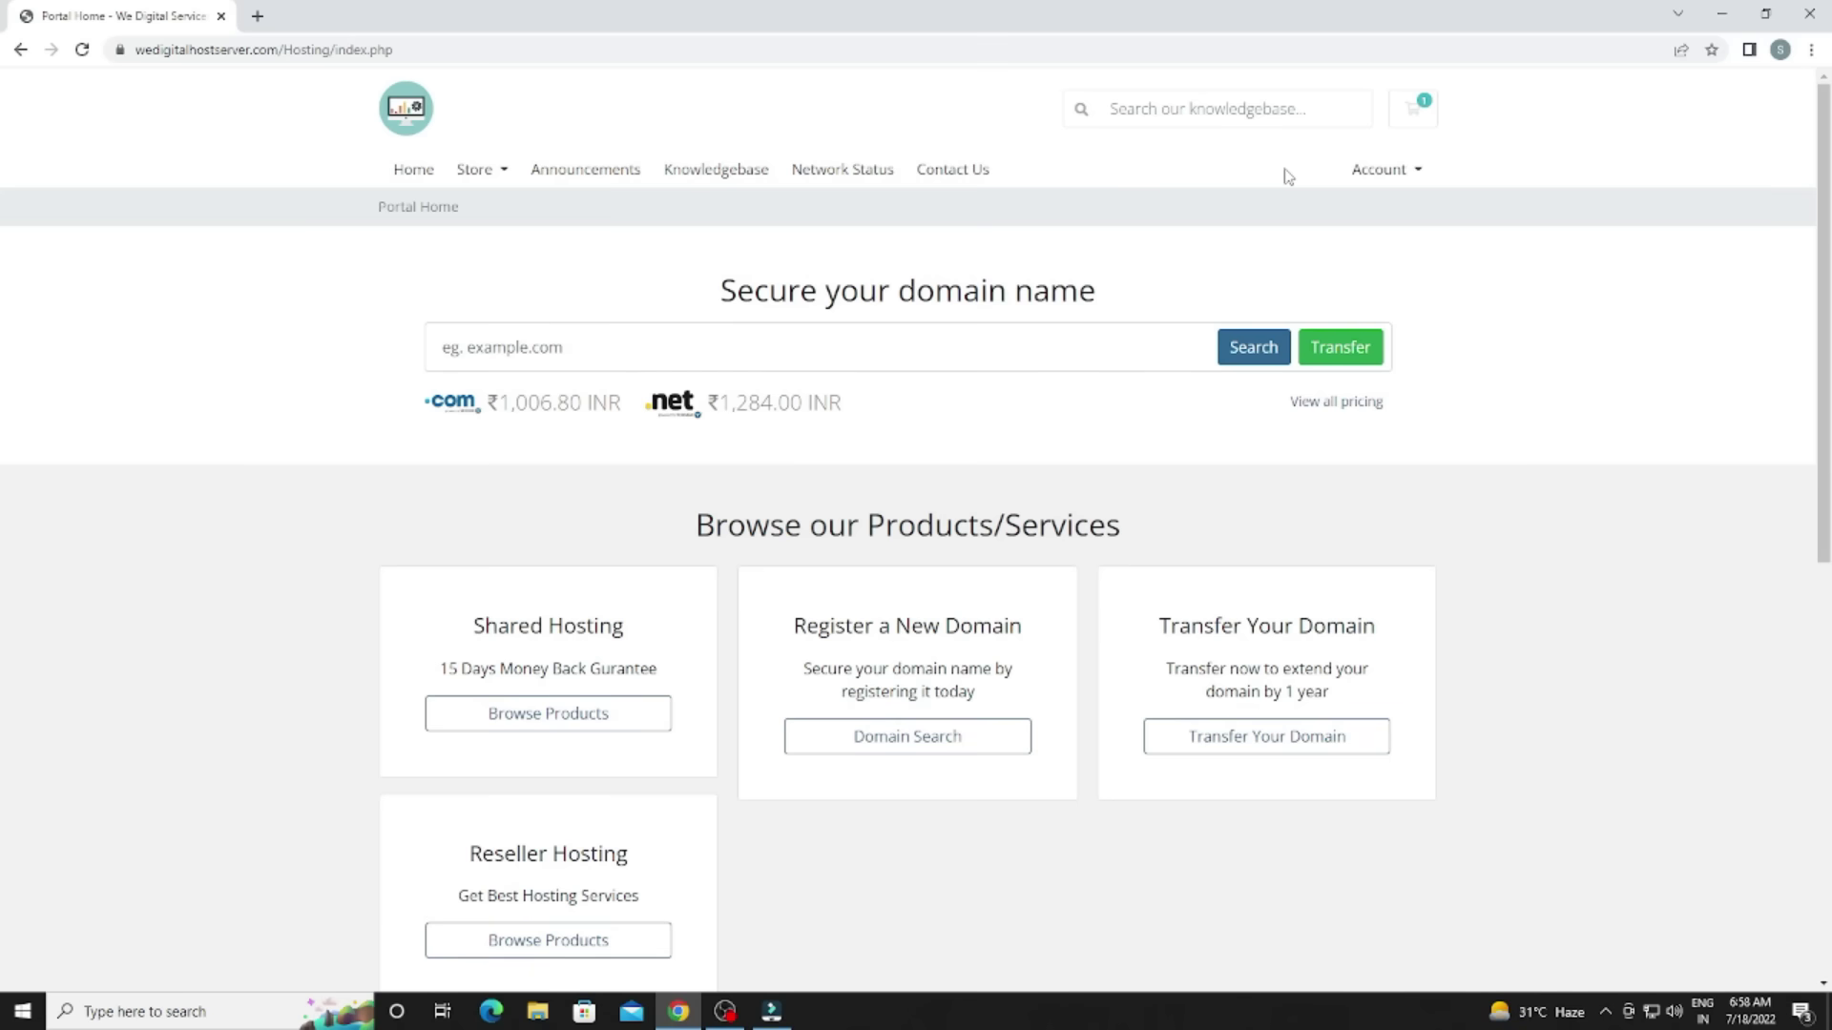
Check the portal's full web address in the browser address bar.
click(329, 48)
triple_click(328, 49)
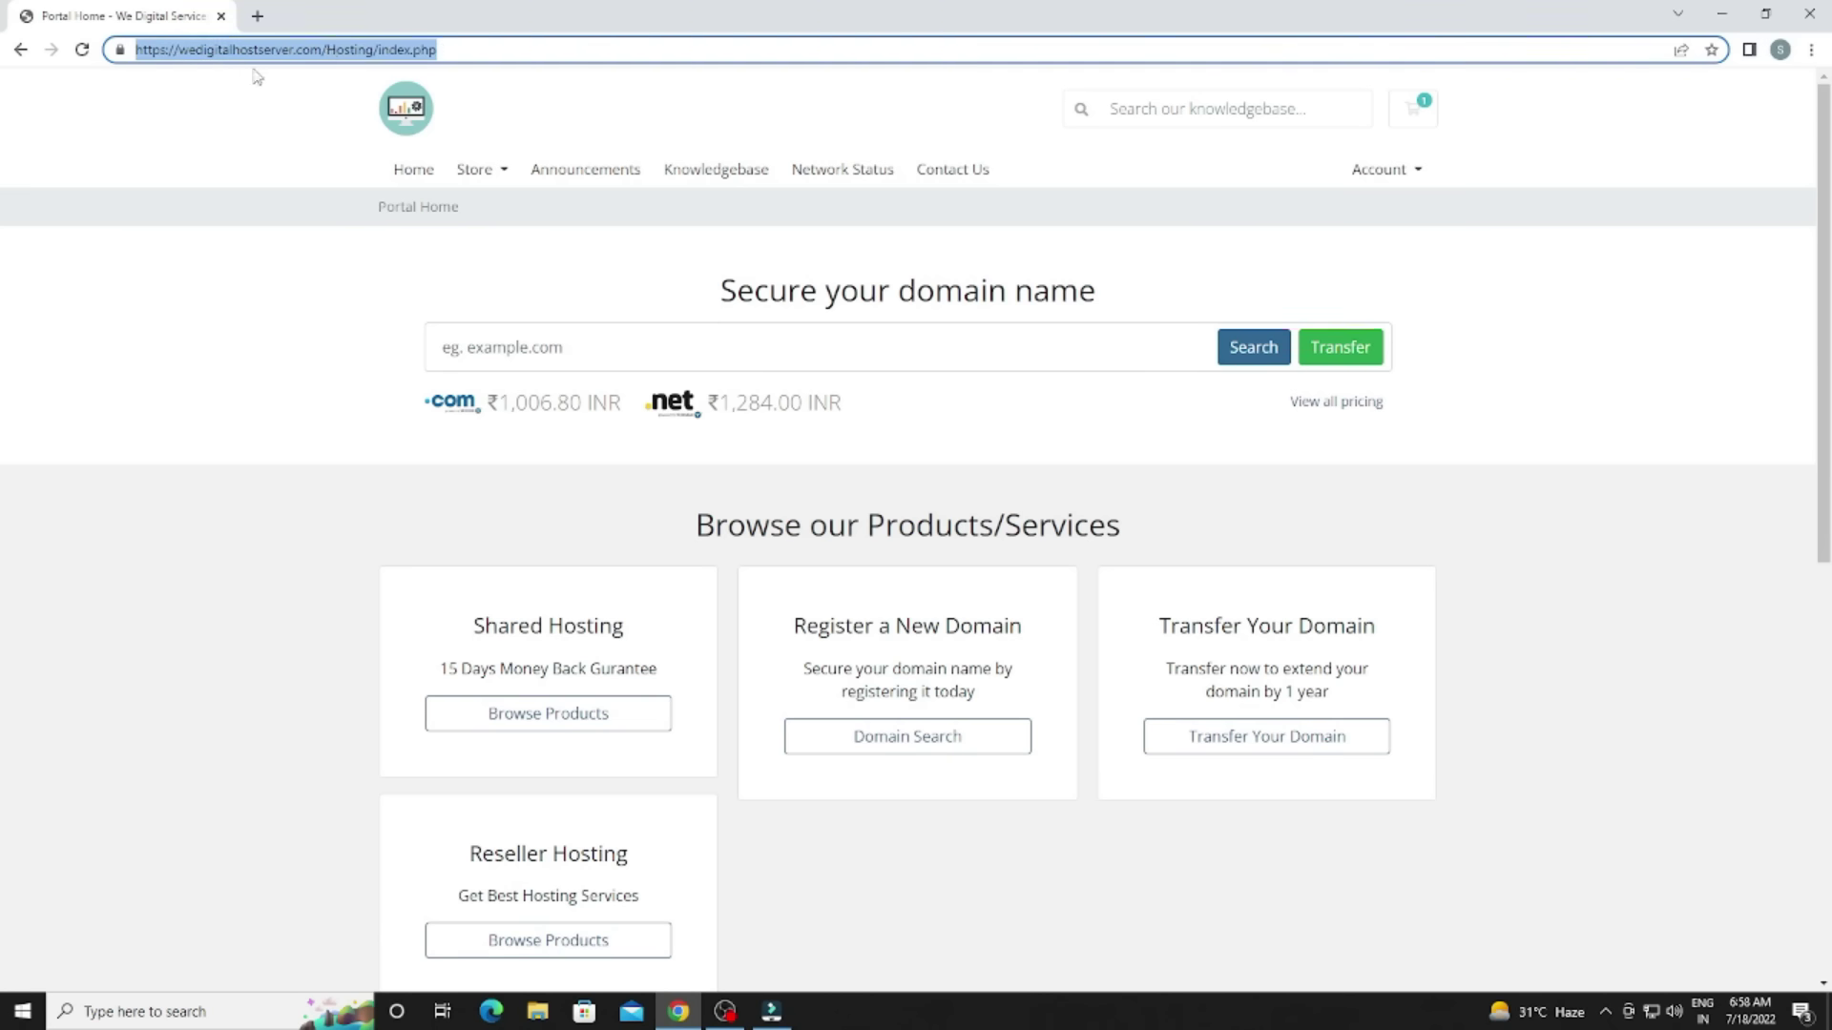
click(167, 267)
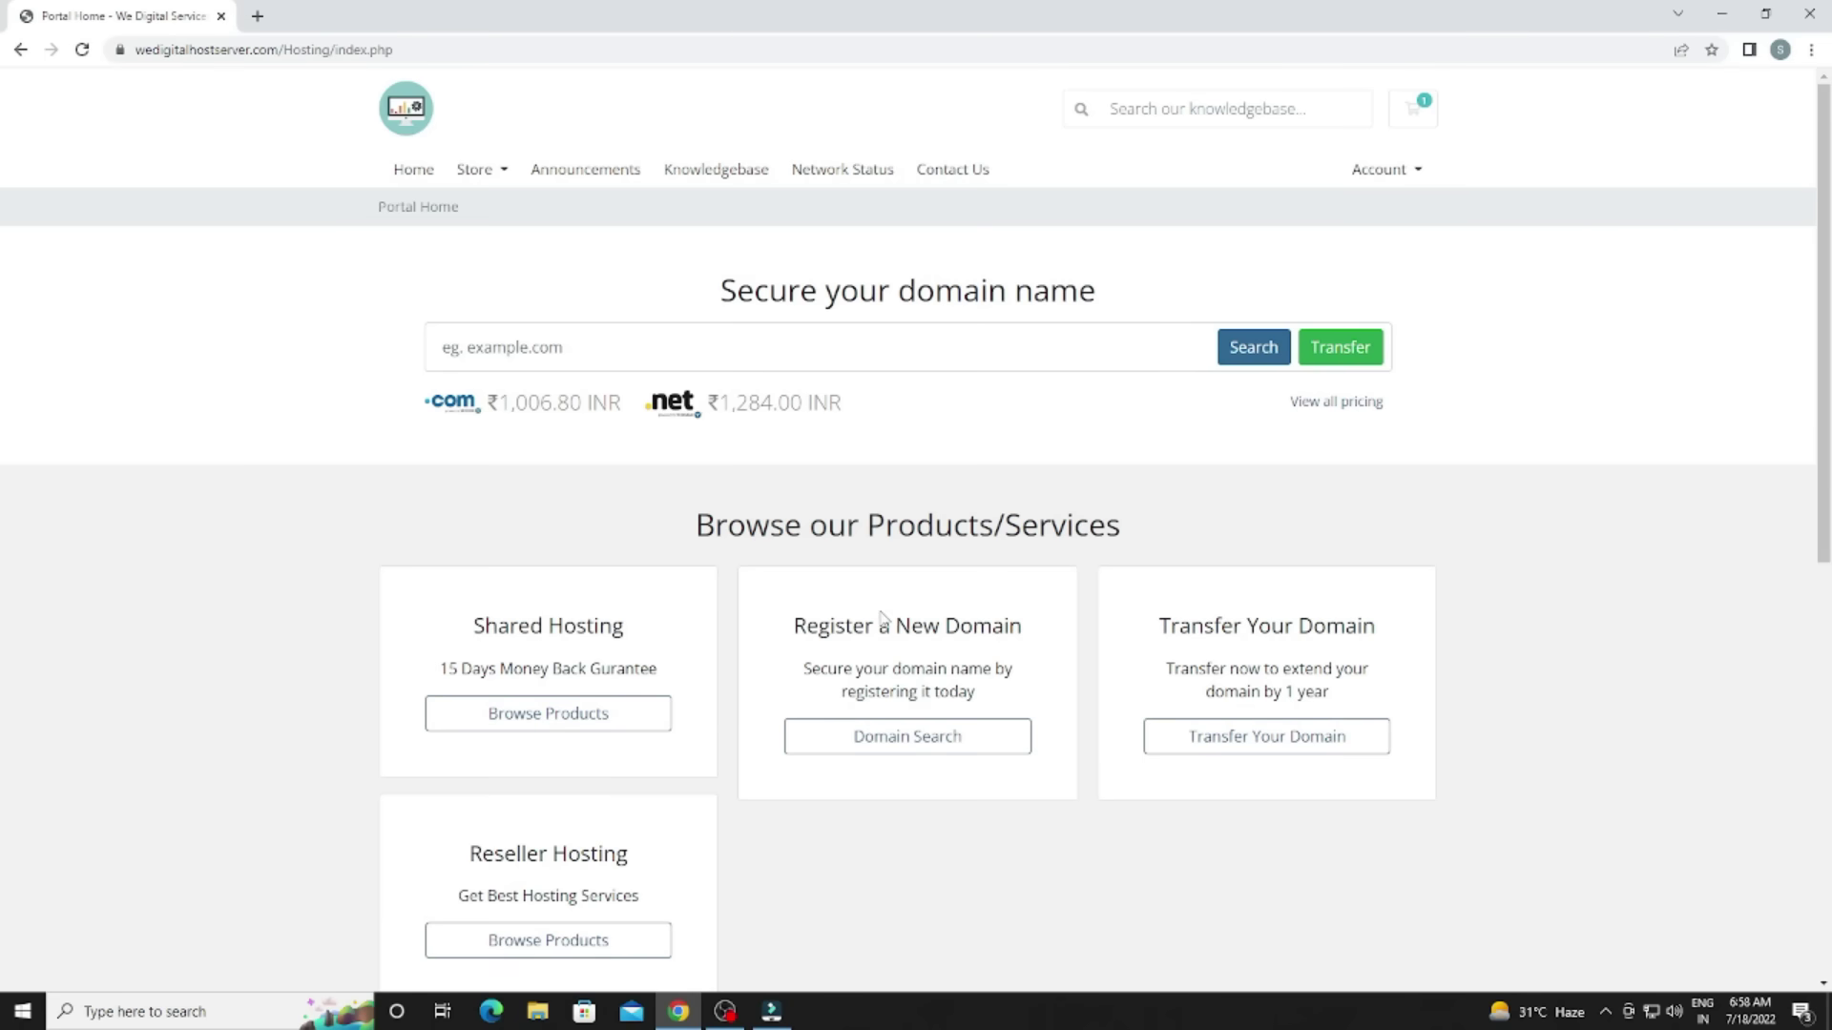
Browse Shared Hosting and review the Basic ₹49, Advance ₹89 and Unlimited ₹500 plans.
drag(455, 623, 681, 677)
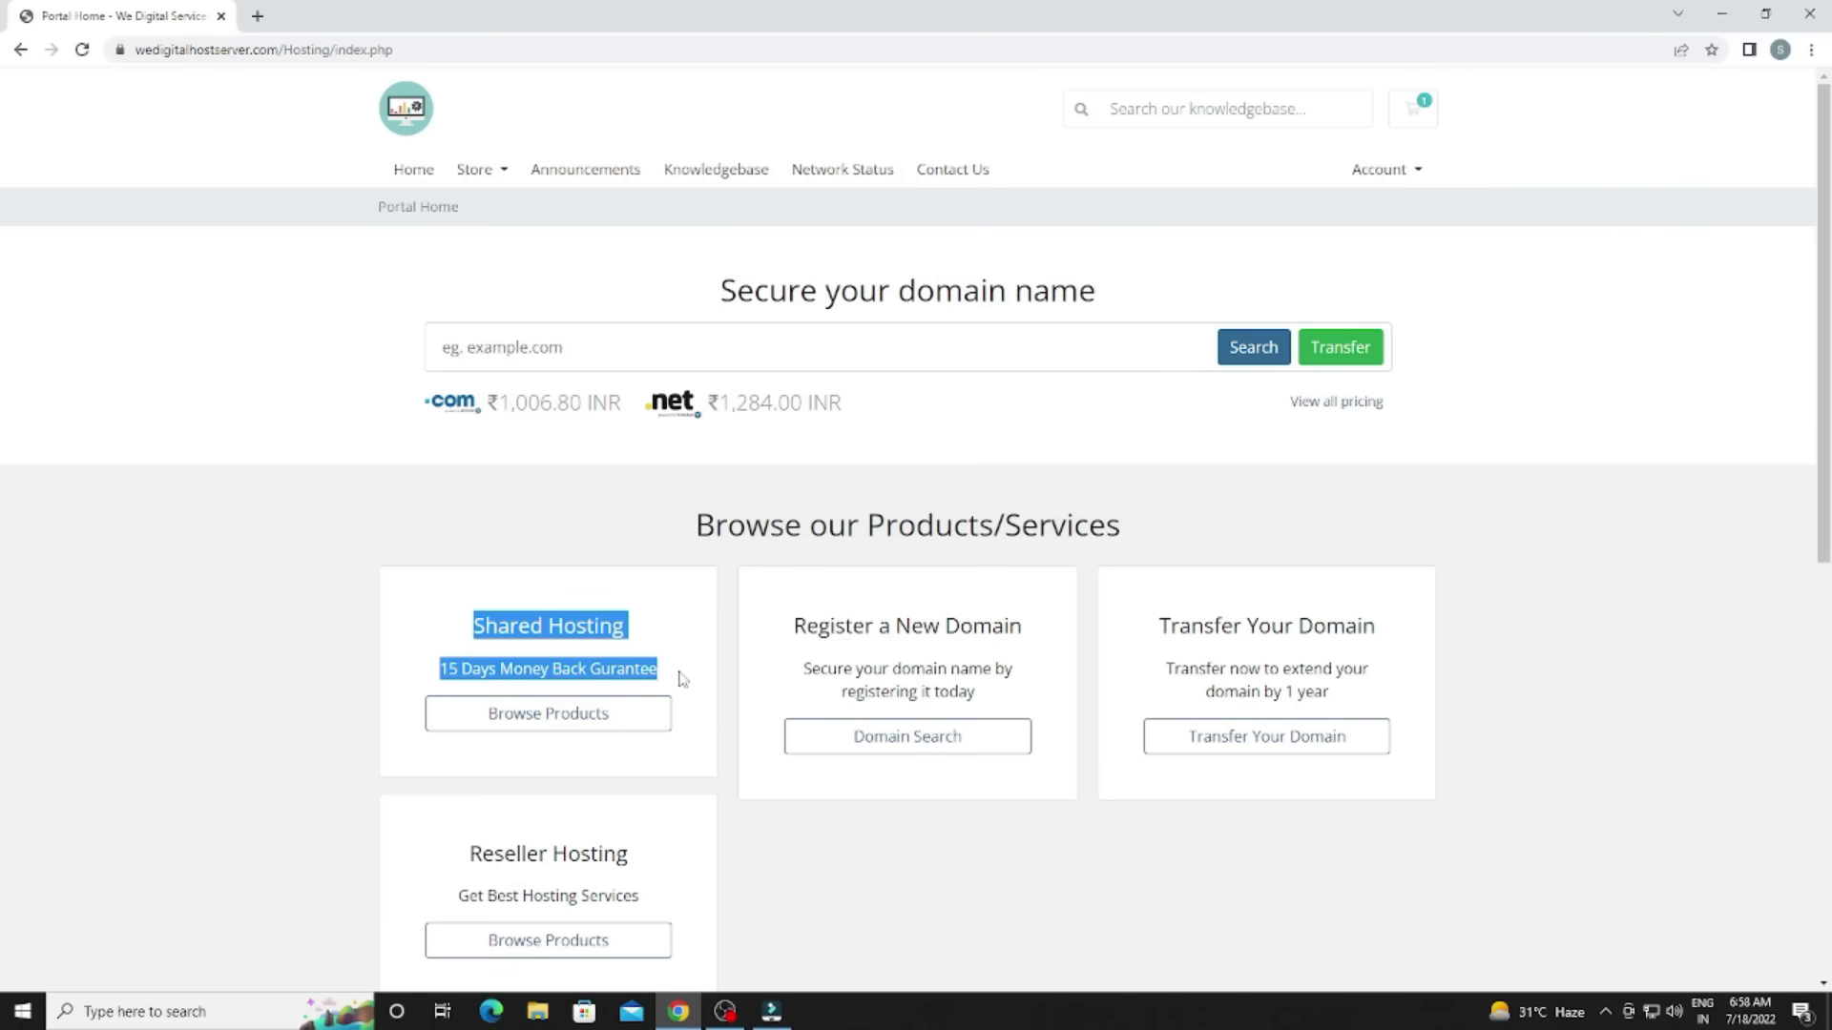
click(635, 731)
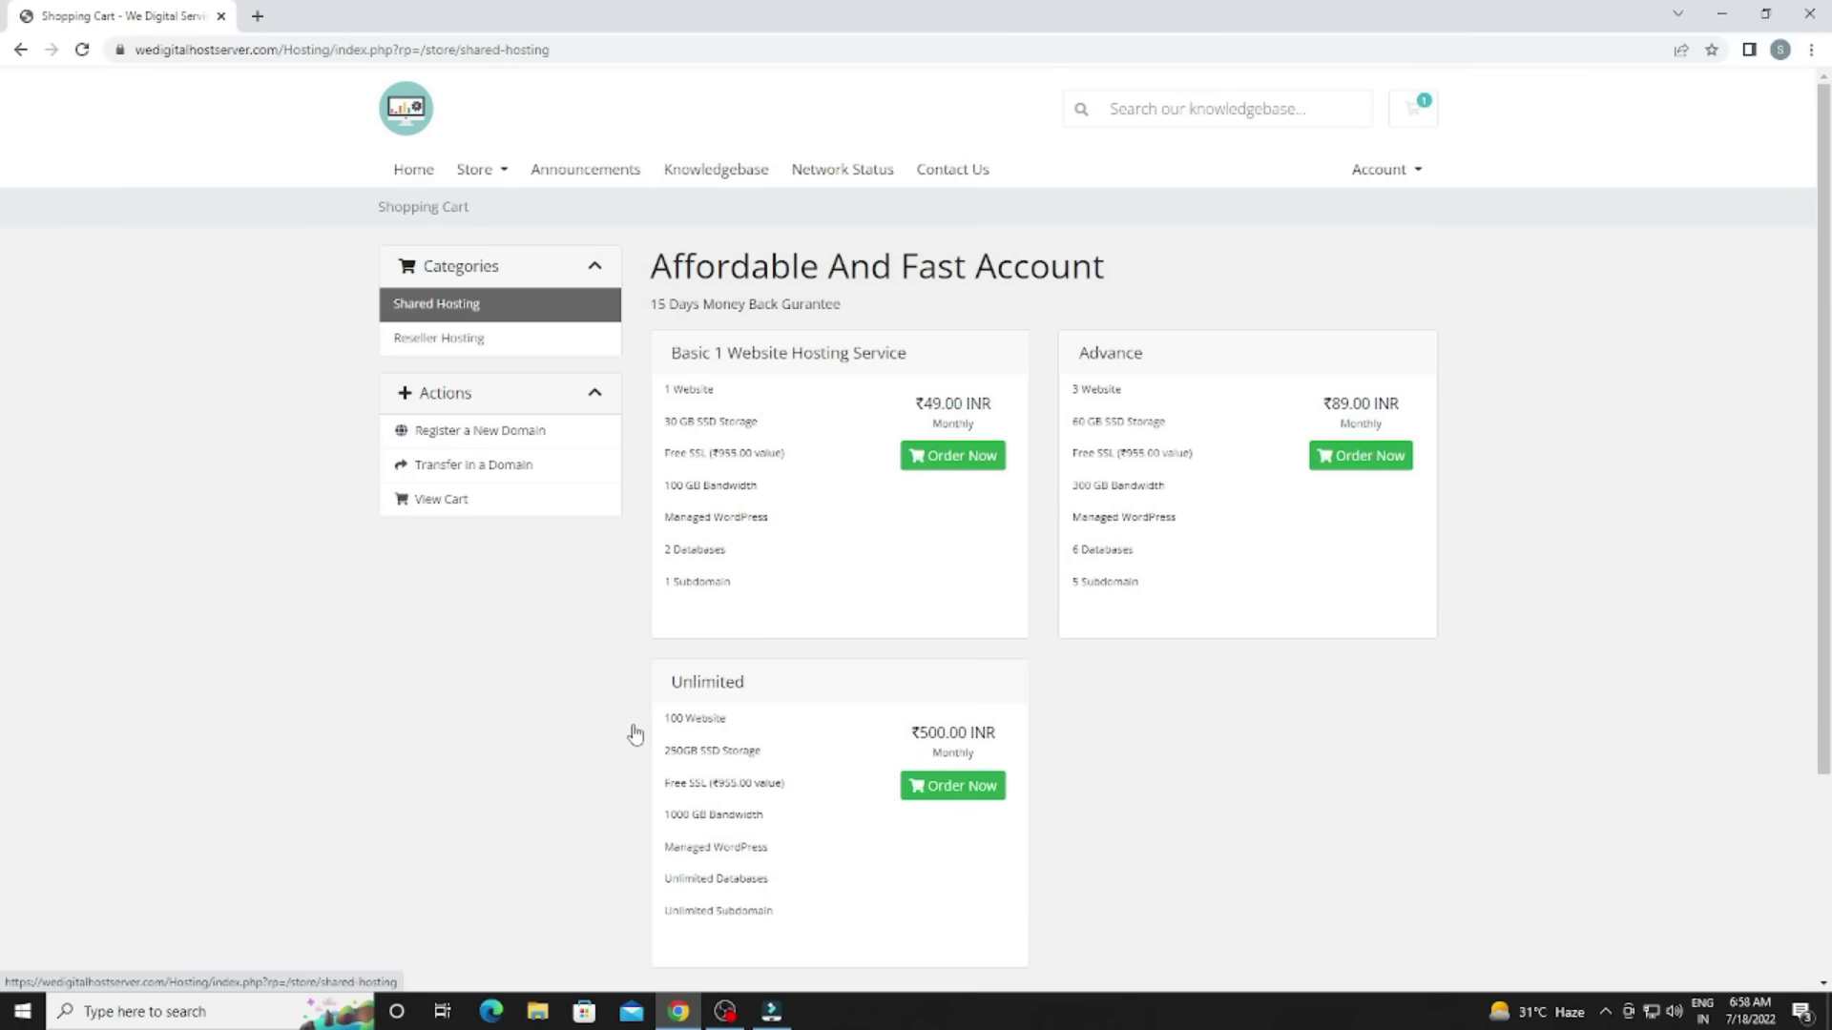
drag(665, 351, 964, 695)
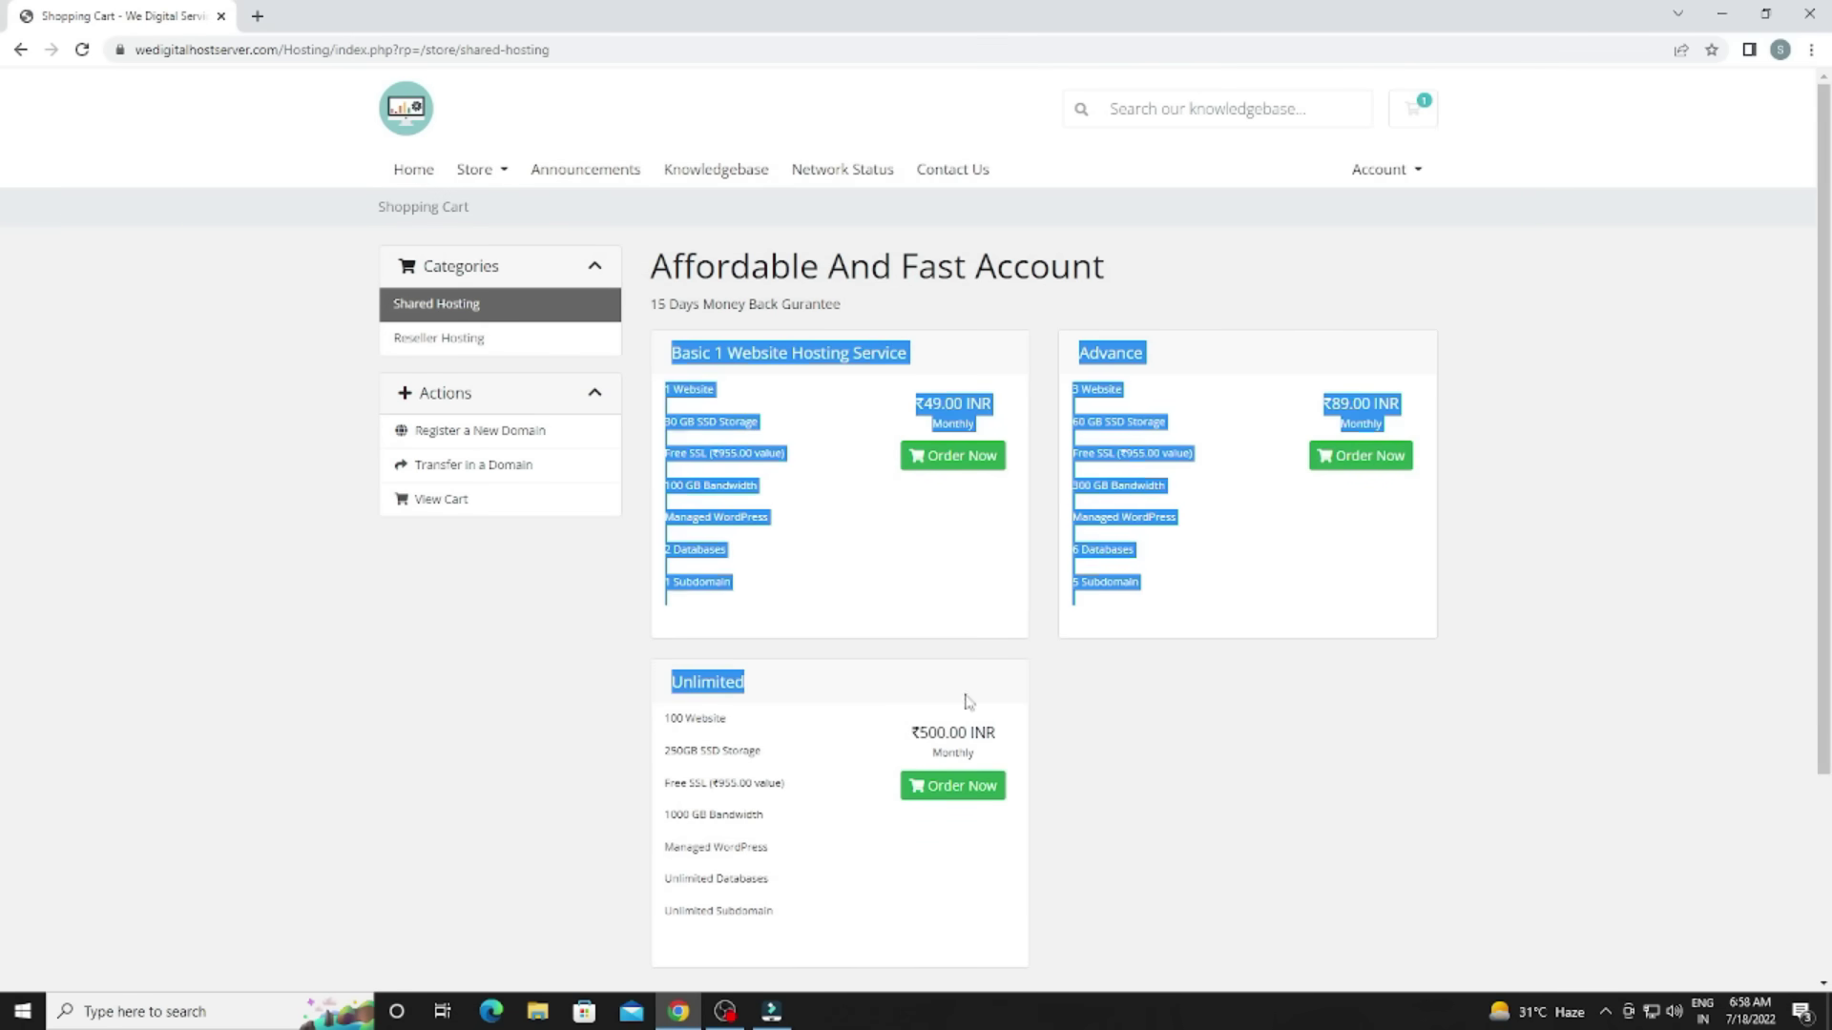
click(1056, 806)
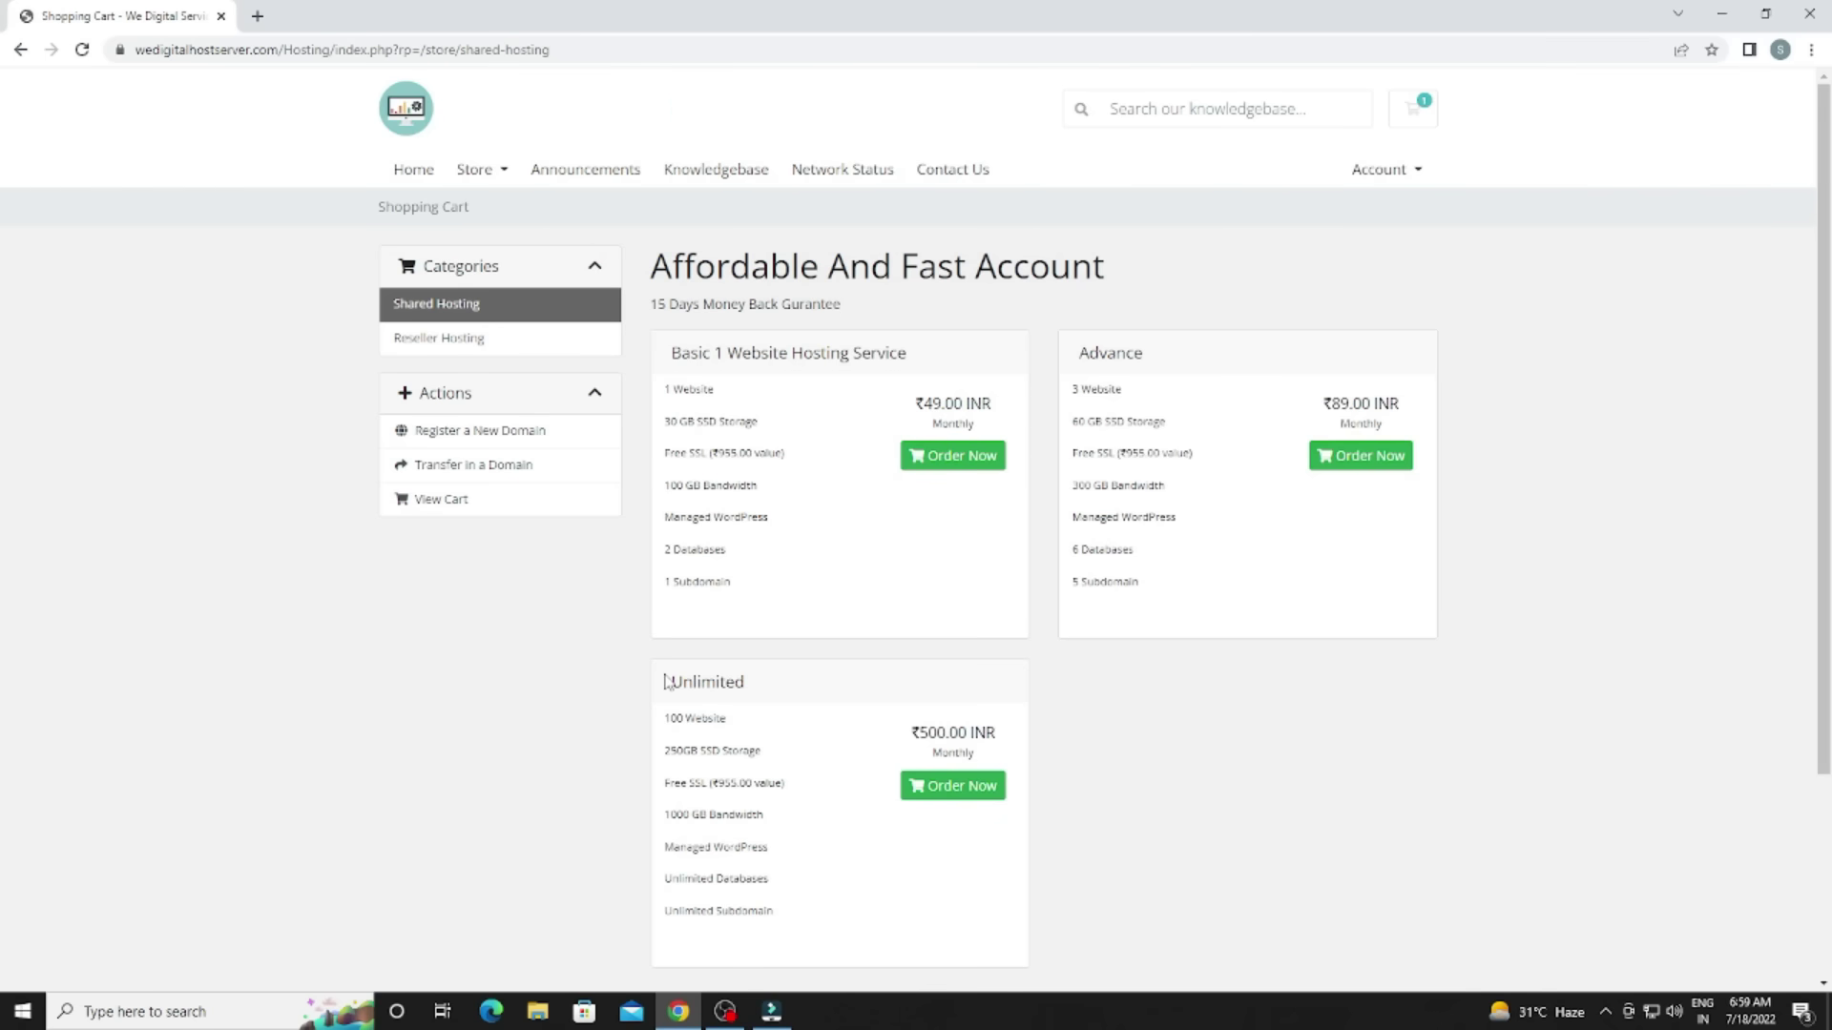
drag(667, 681, 803, 873)
click(802, 873)
Order Basic 1 Website Hosting using the existing domain hasaiji.us.
click(954, 465)
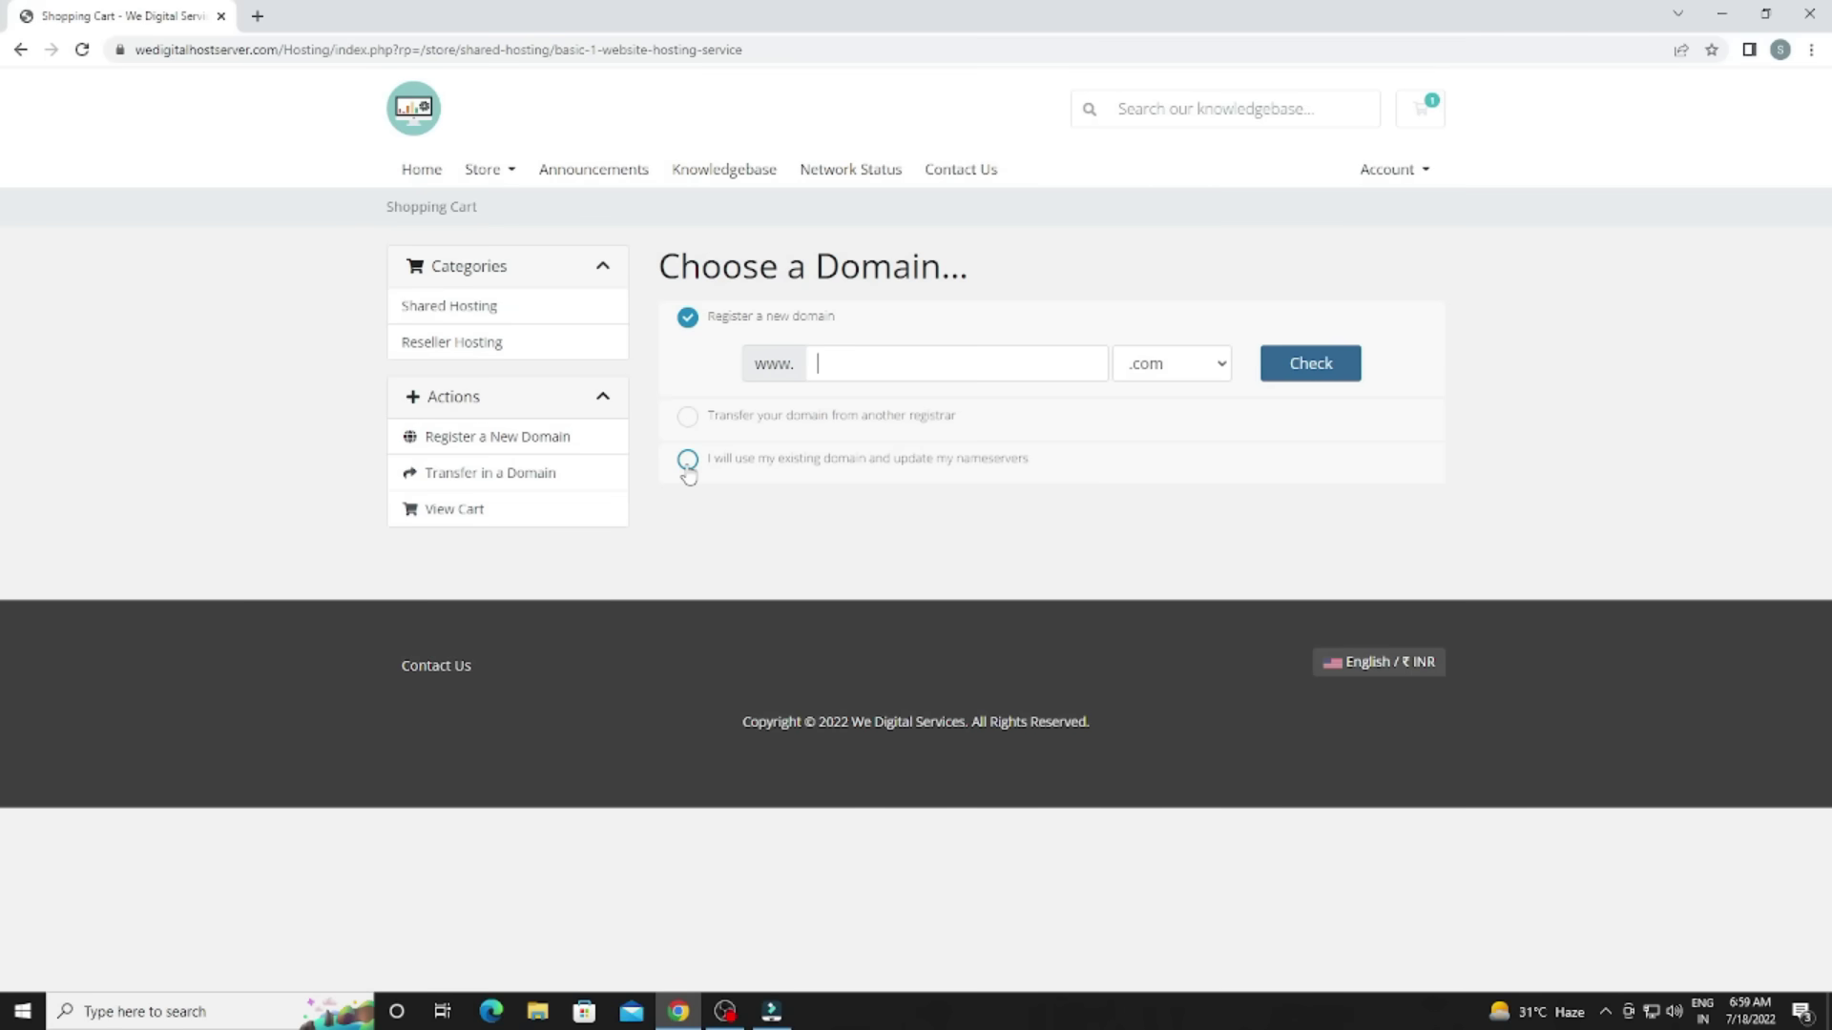
click(687, 472)
click(826, 448)
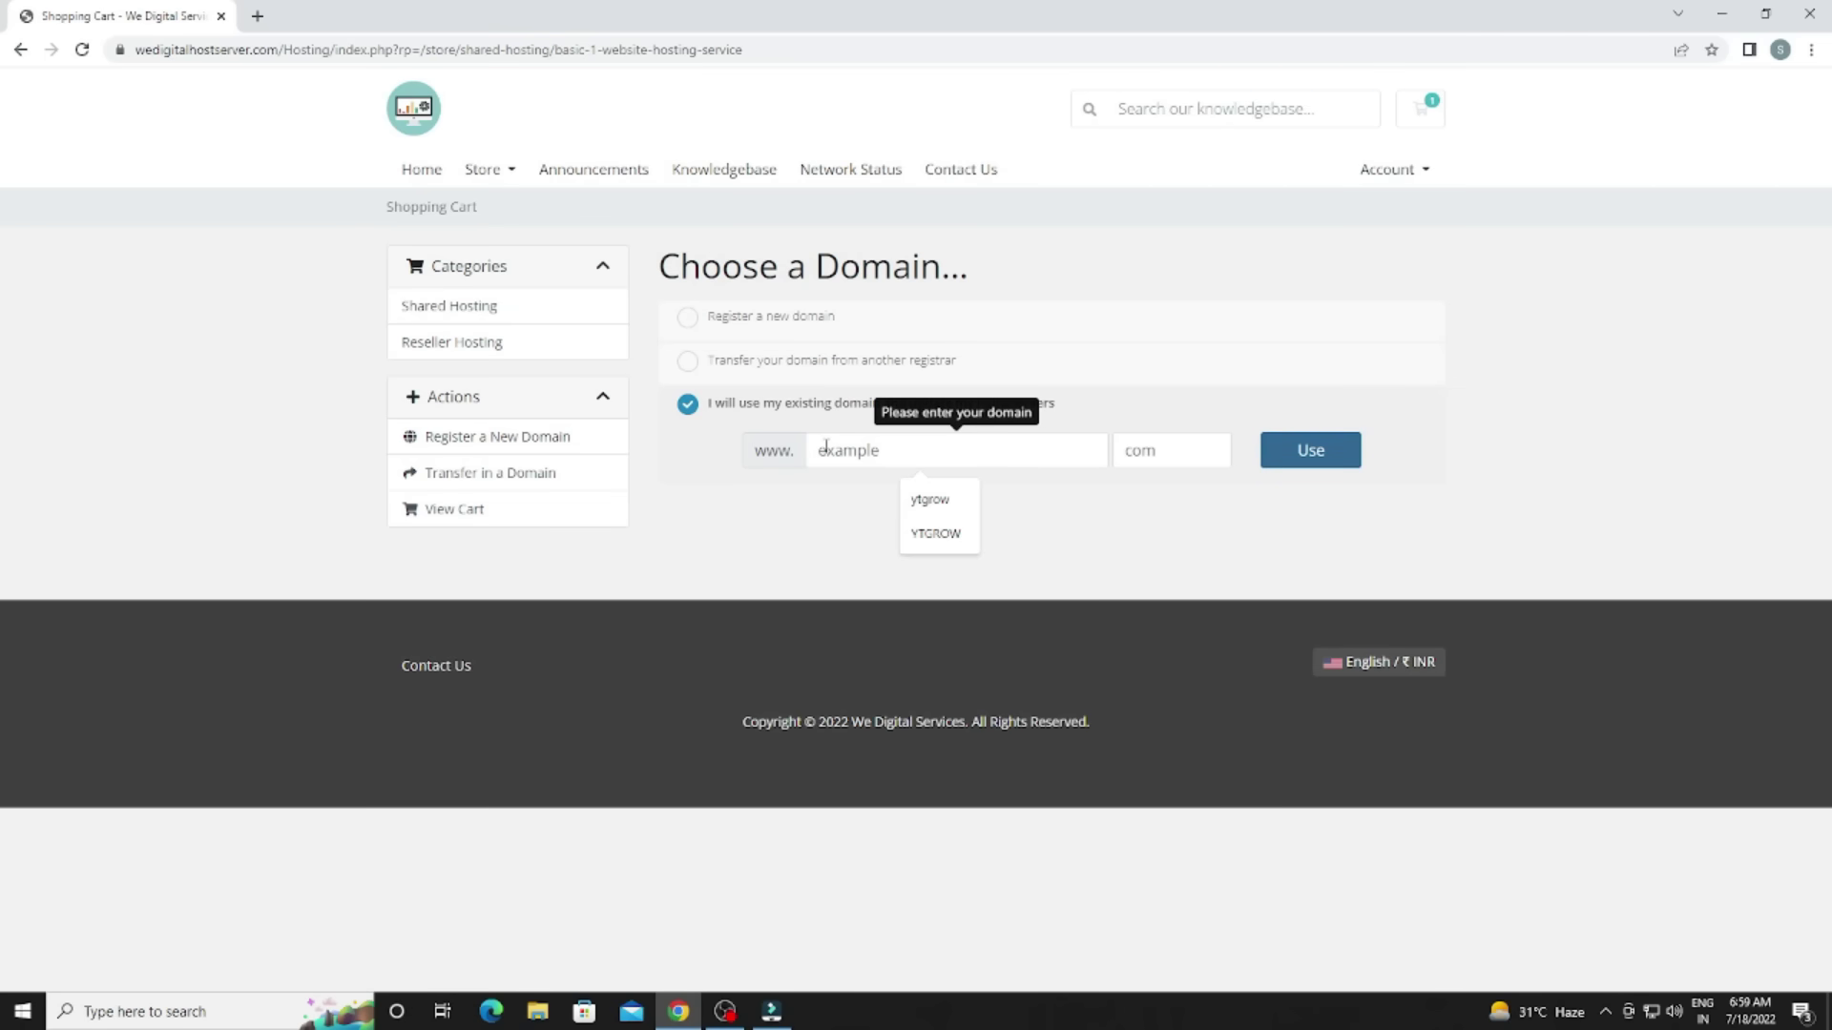
text(h)
text(asai)
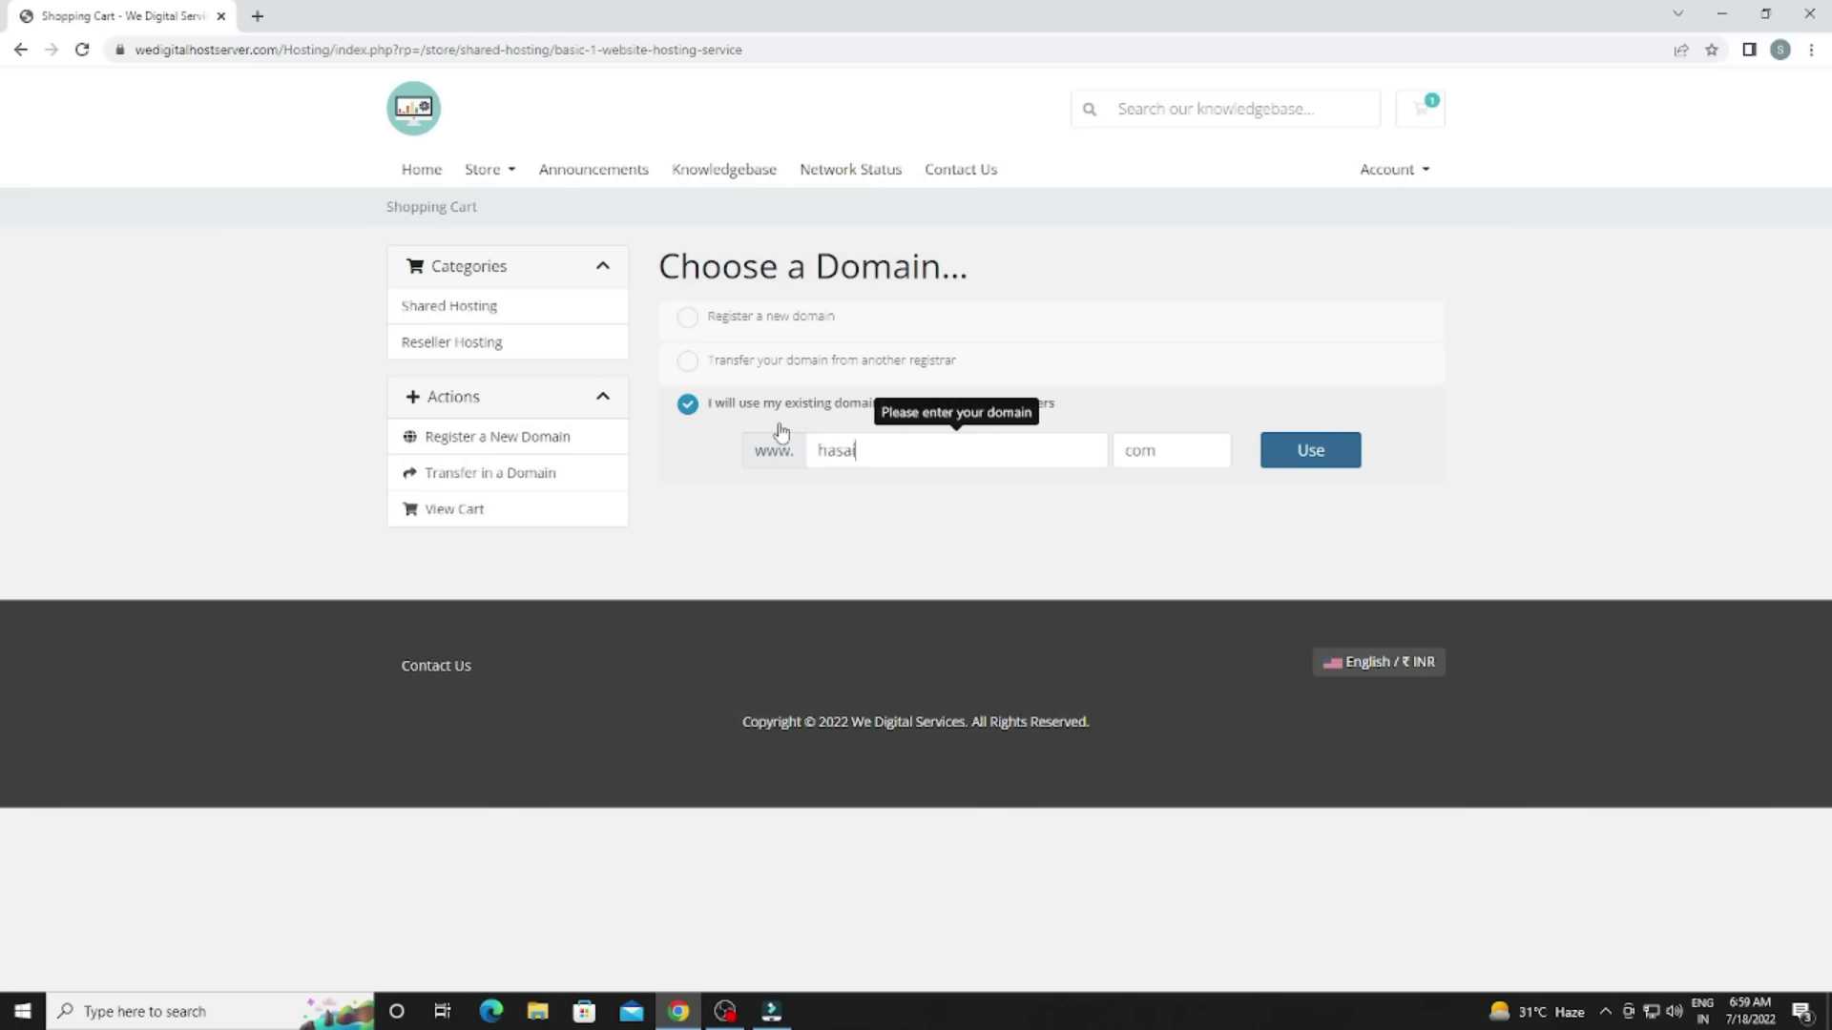
text(ji)
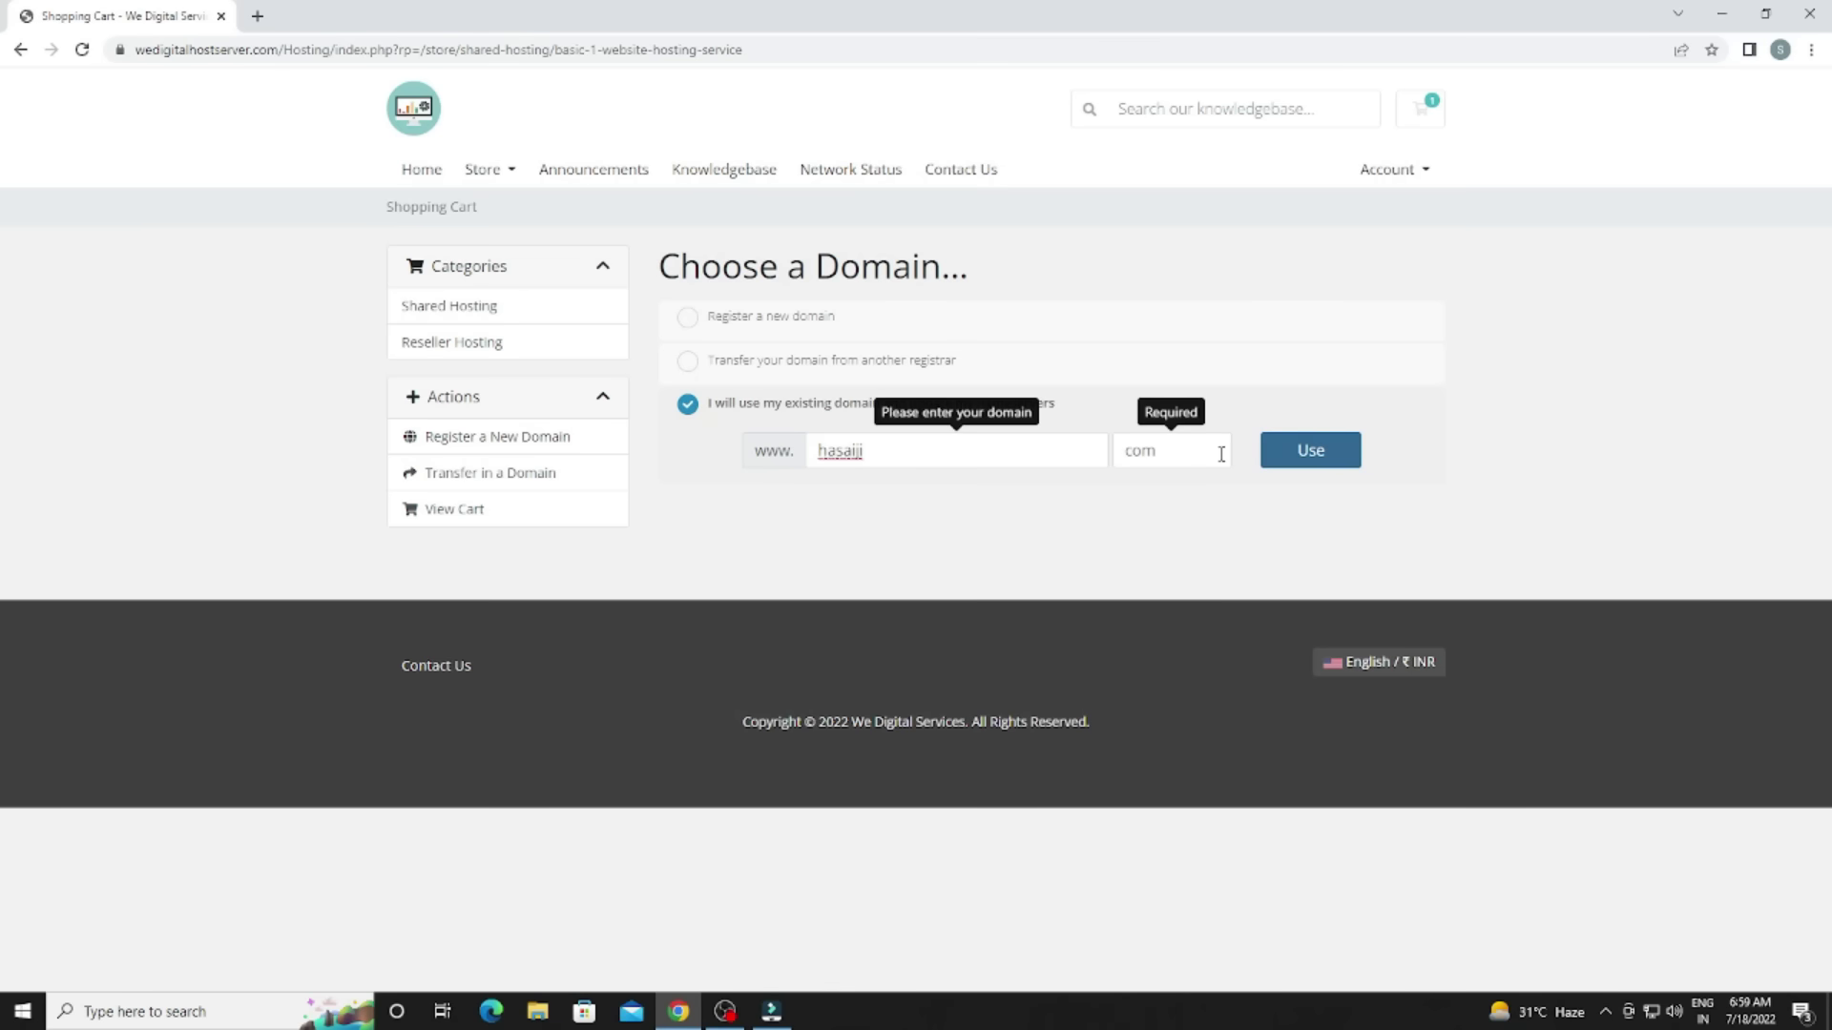
click(1220, 454)
text(u)
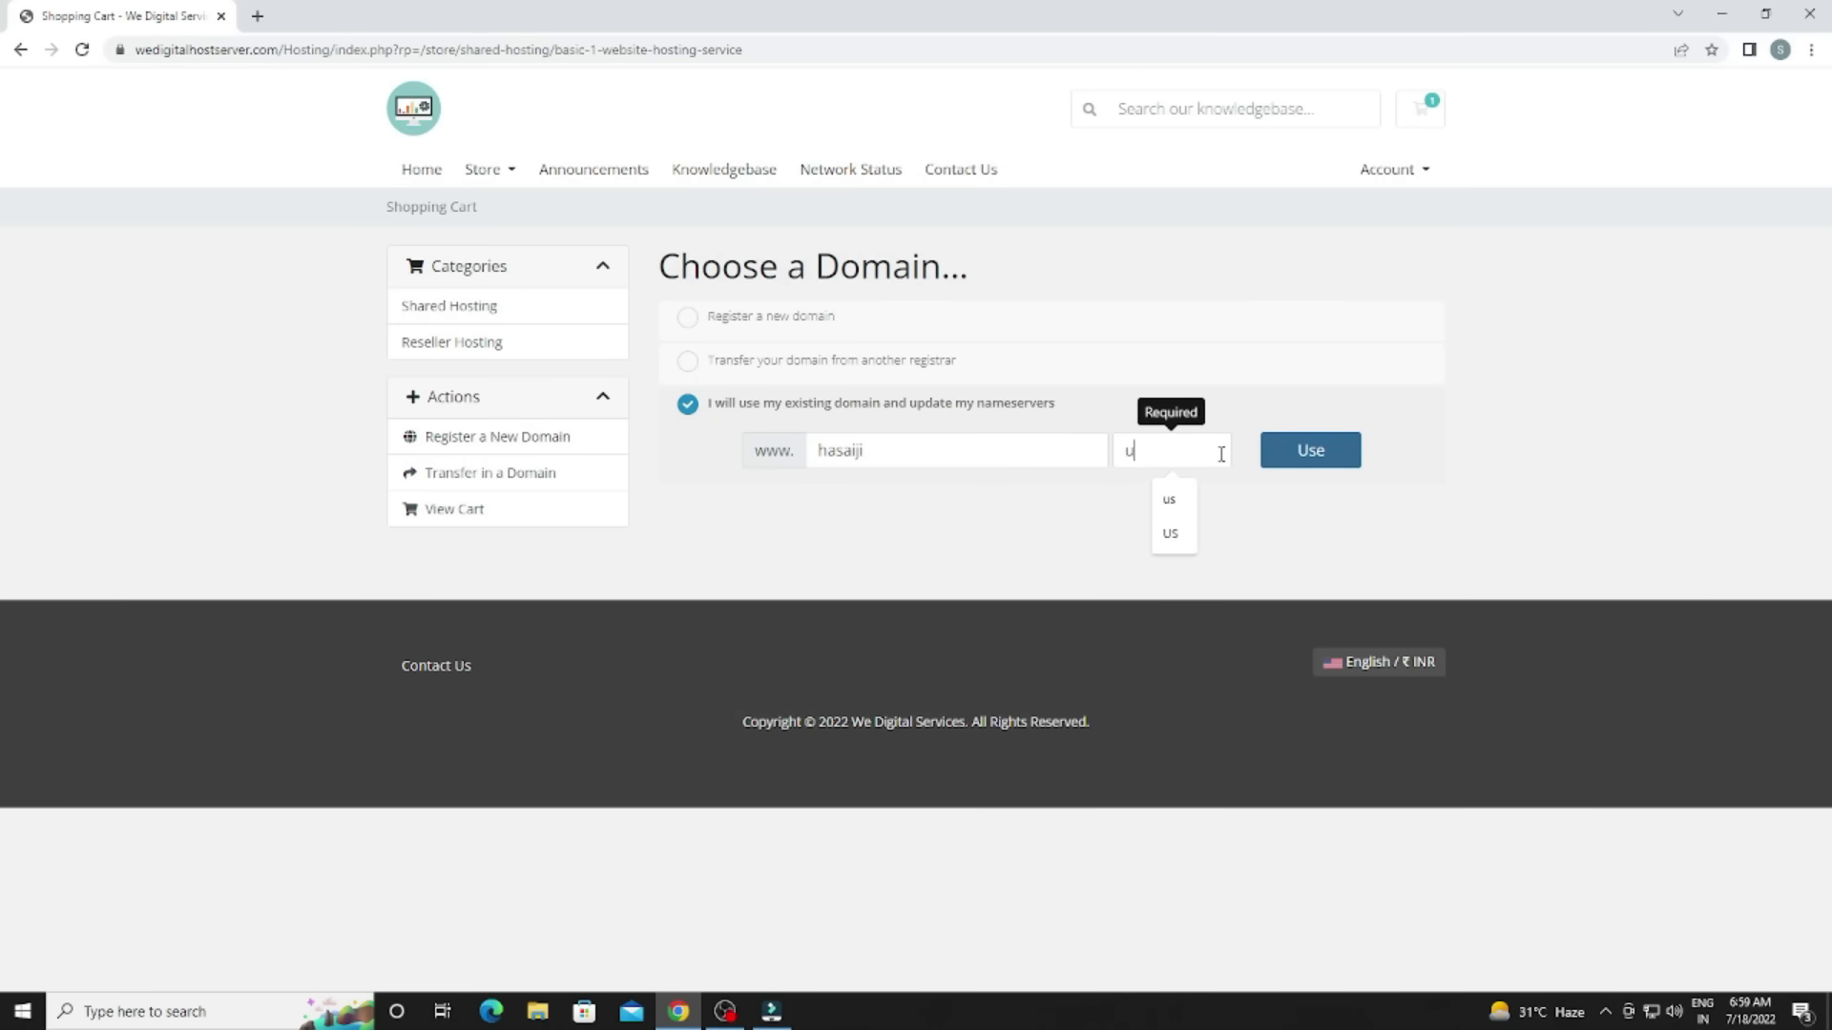
text(s)
click(1287, 450)
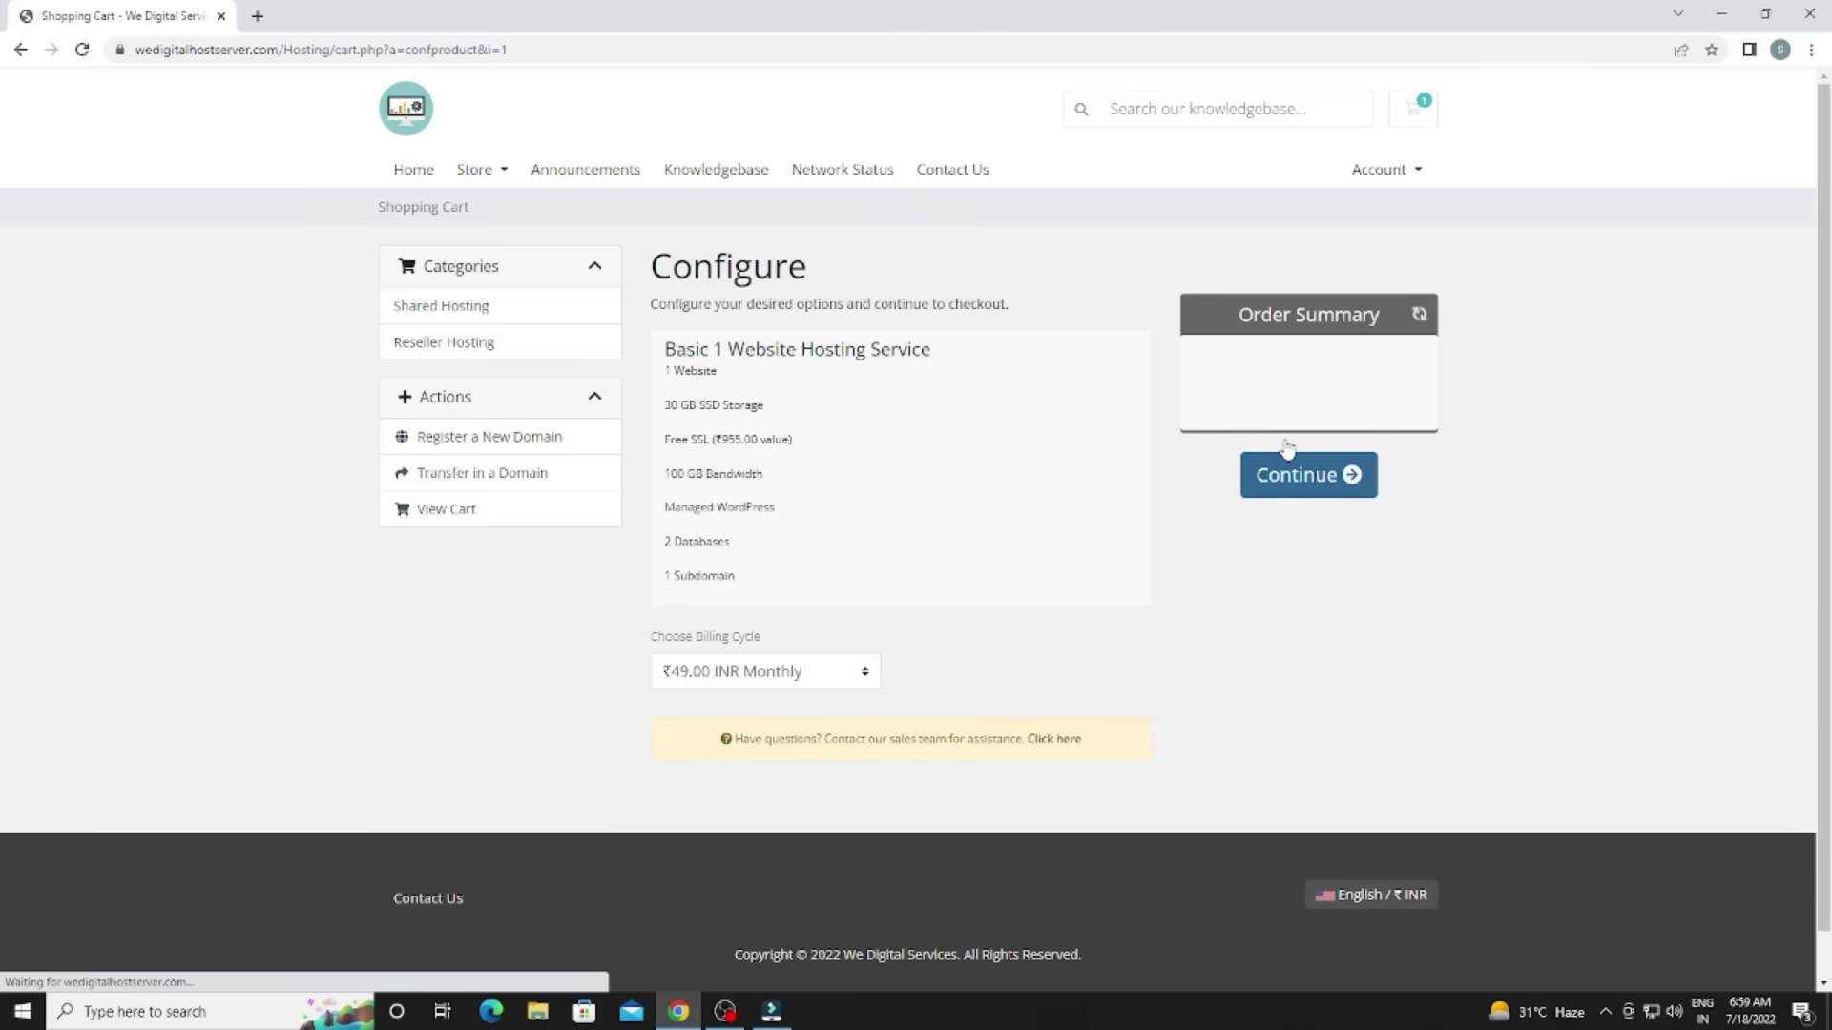
Keep the Basic 1 plan's billing cycle on Monthly and add it to the cart.
click(741, 672)
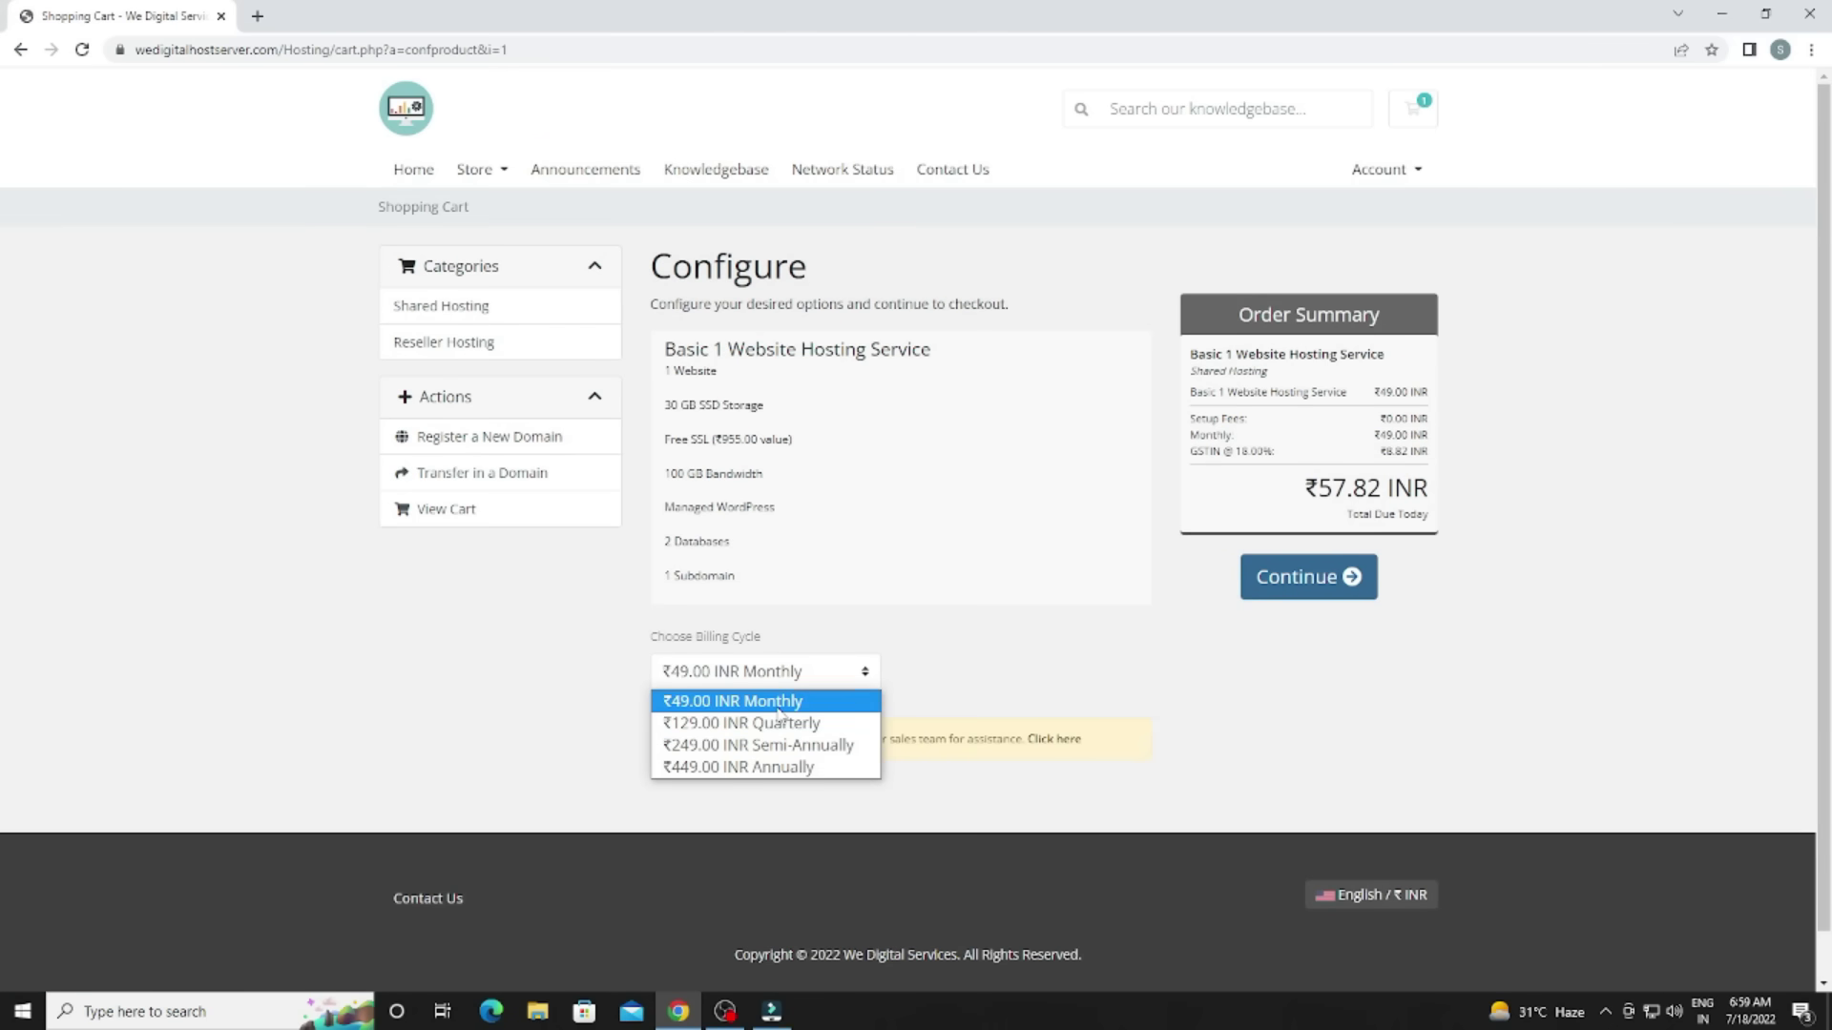
click(778, 706)
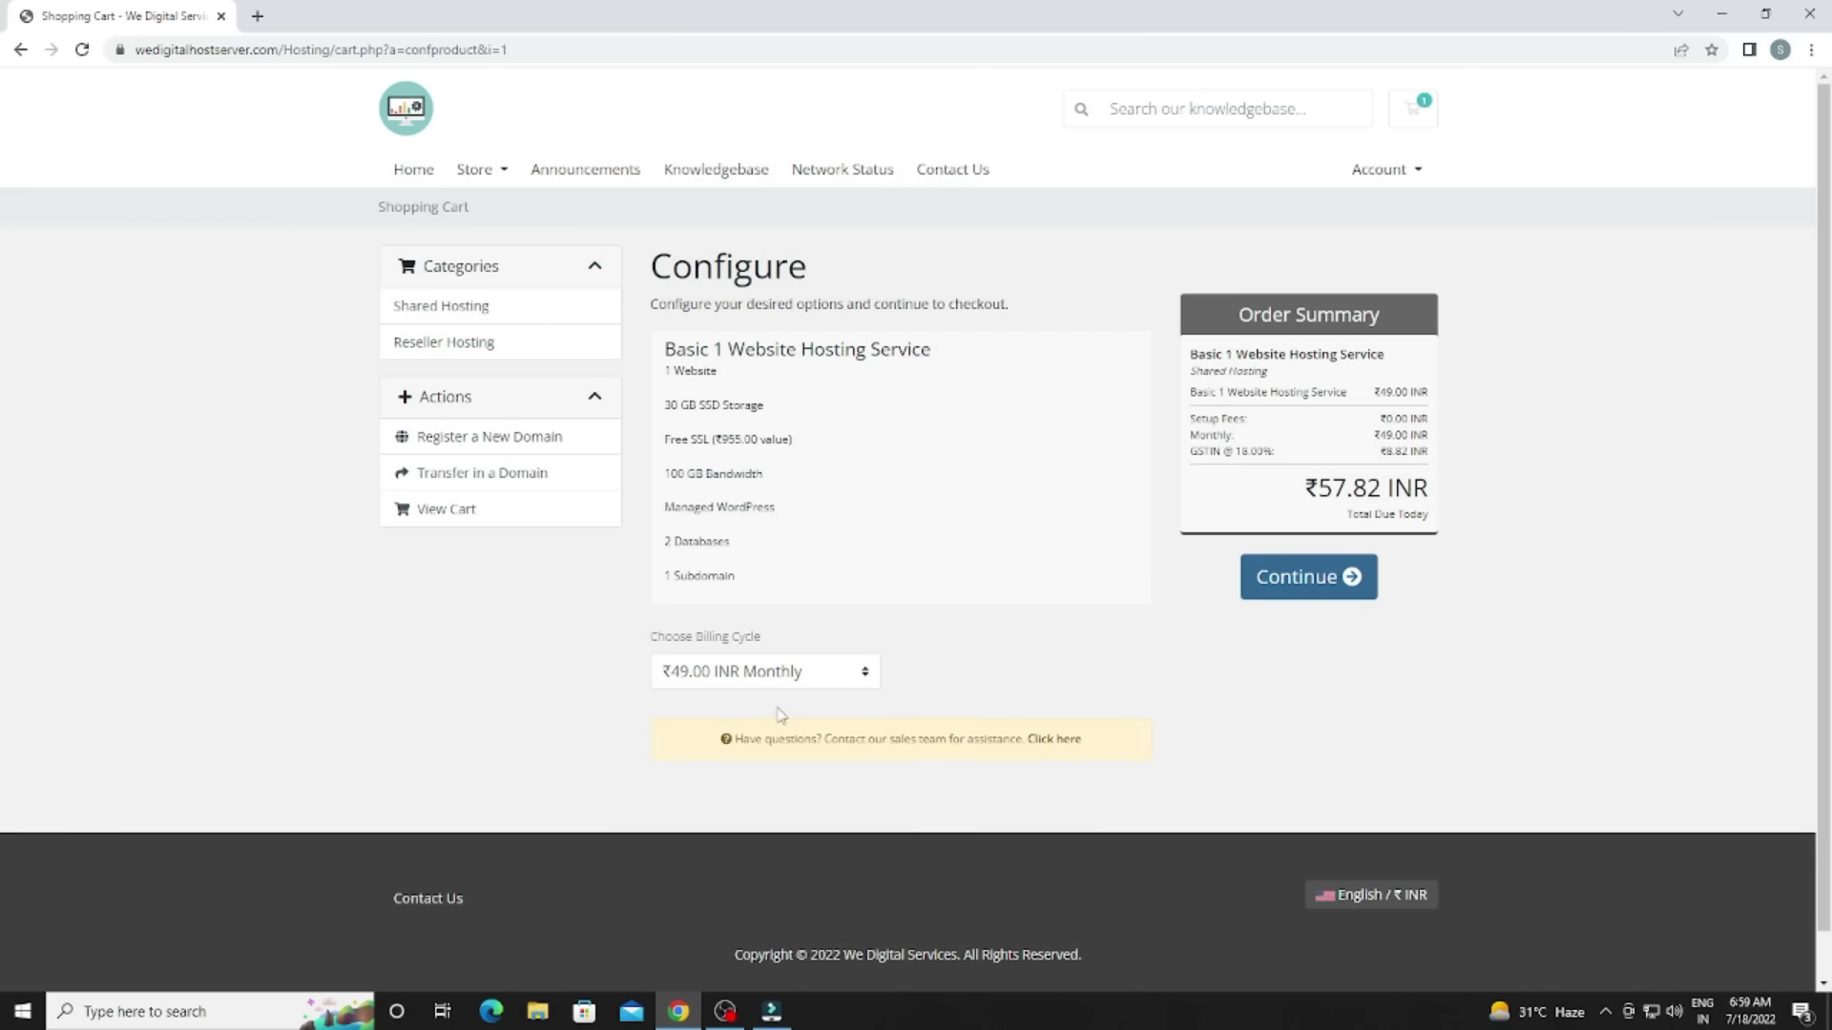
click(1308, 596)
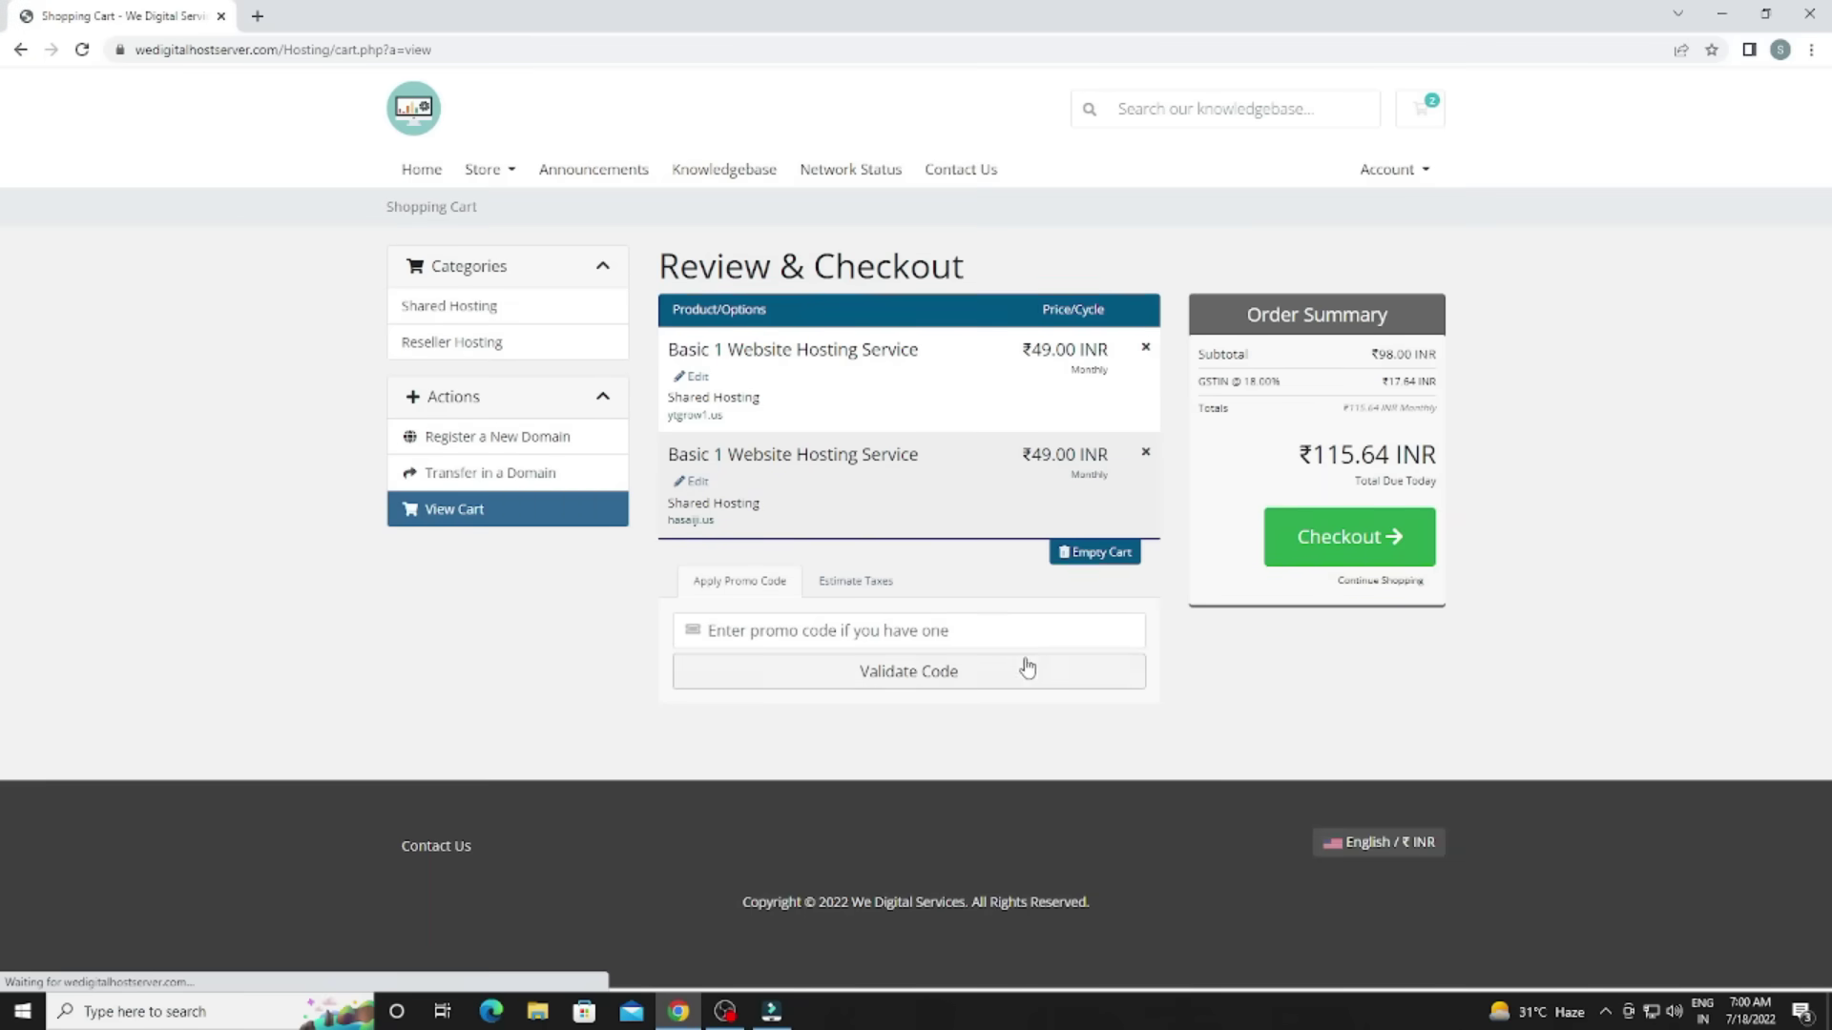
Remove the extra yigrow1.us hosting plan from the cart.
click(978, 630)
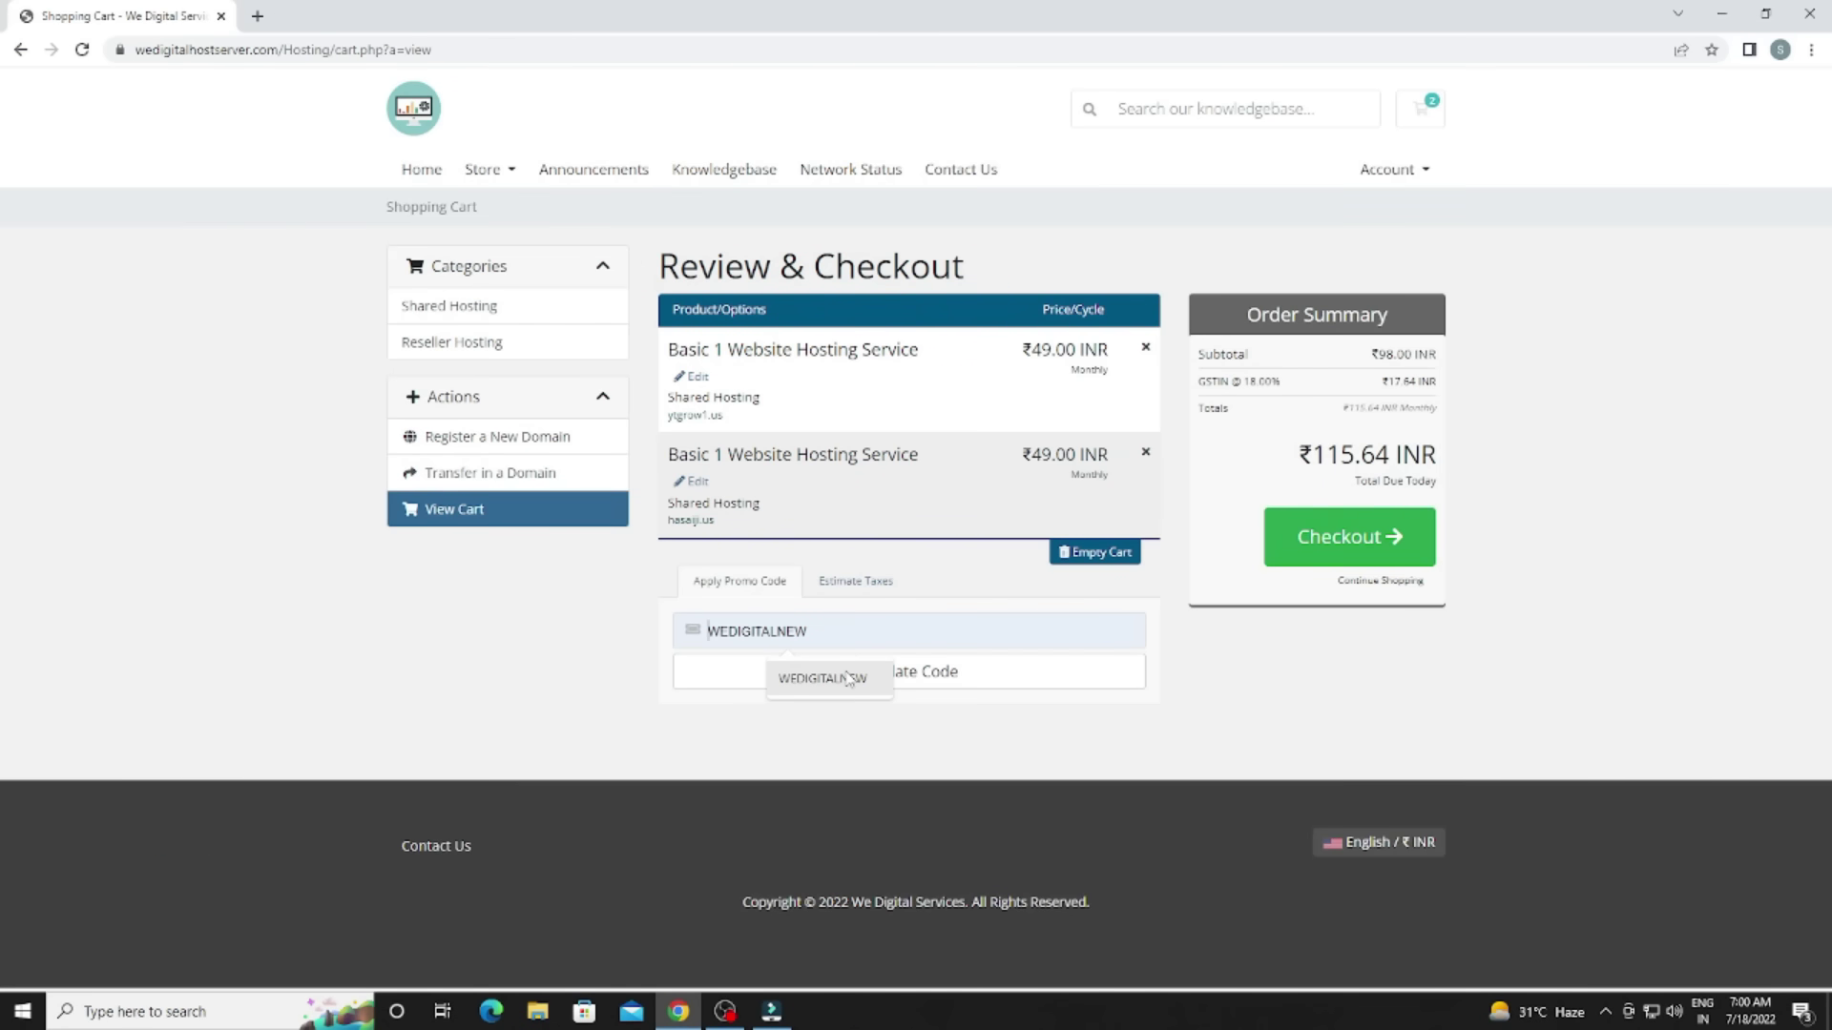
click(847, 678)
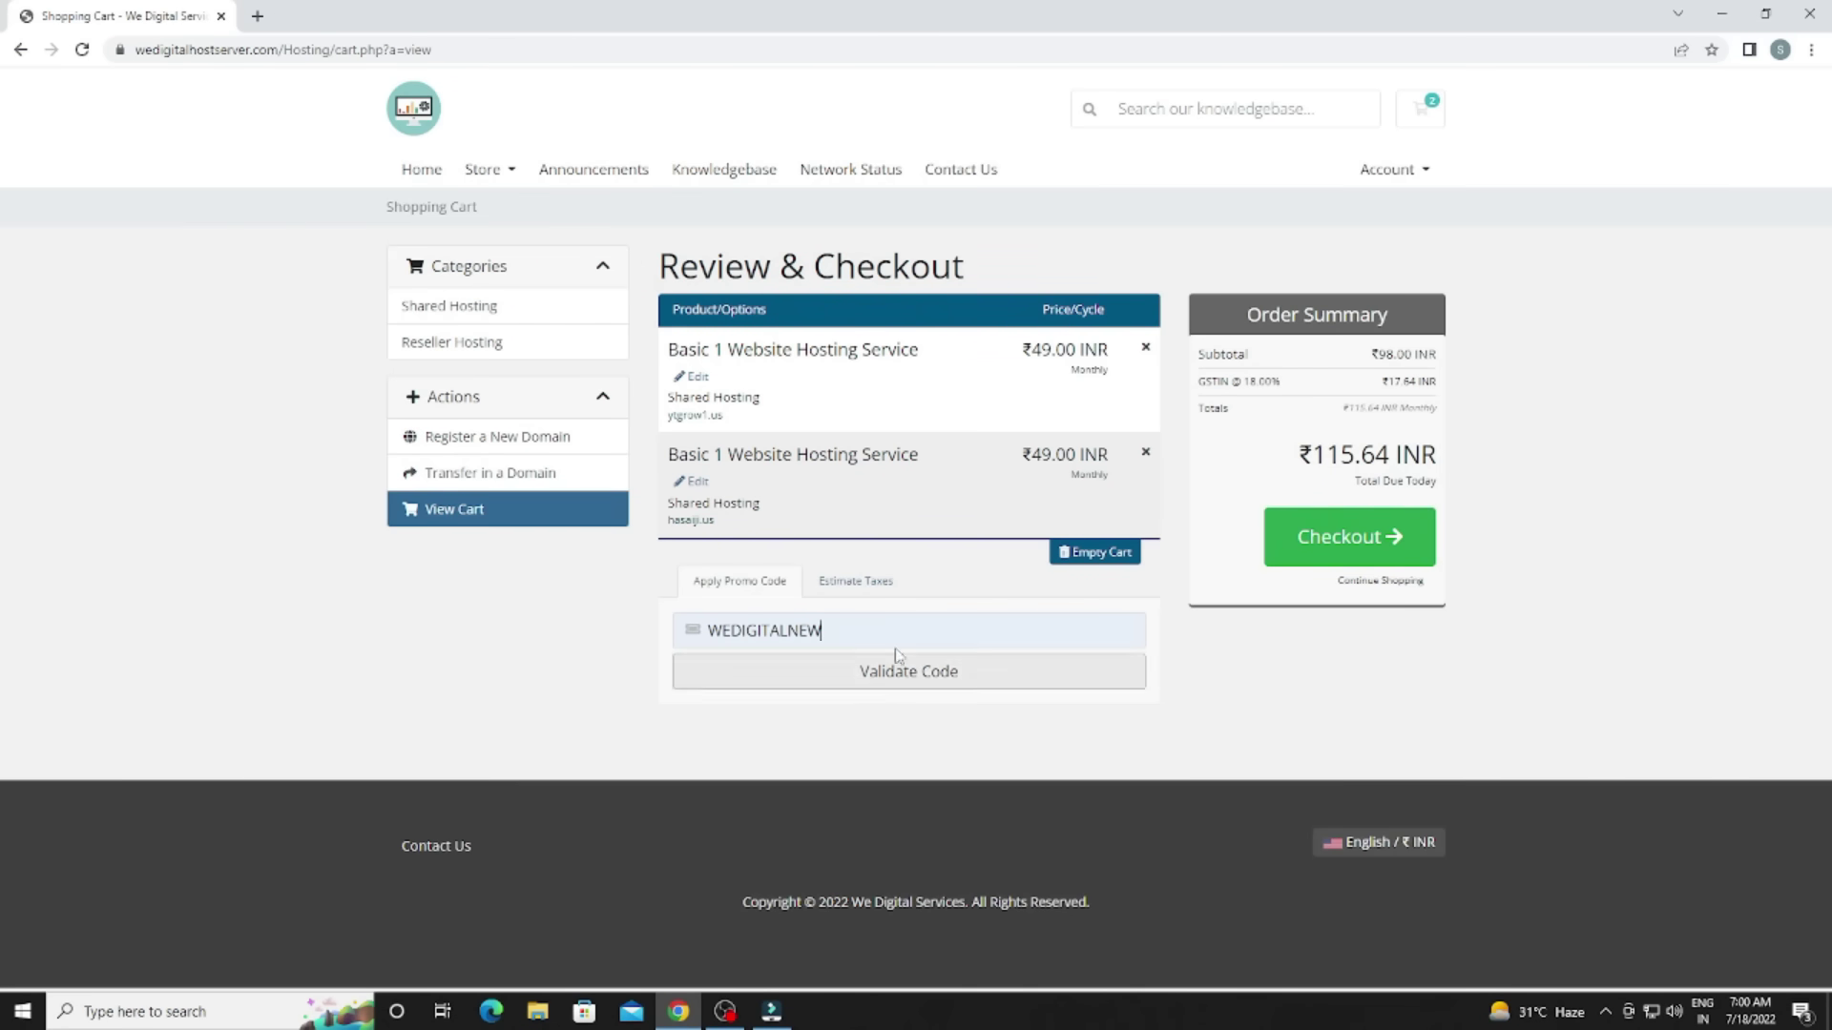
click(1146, 348)
click(946, 321)
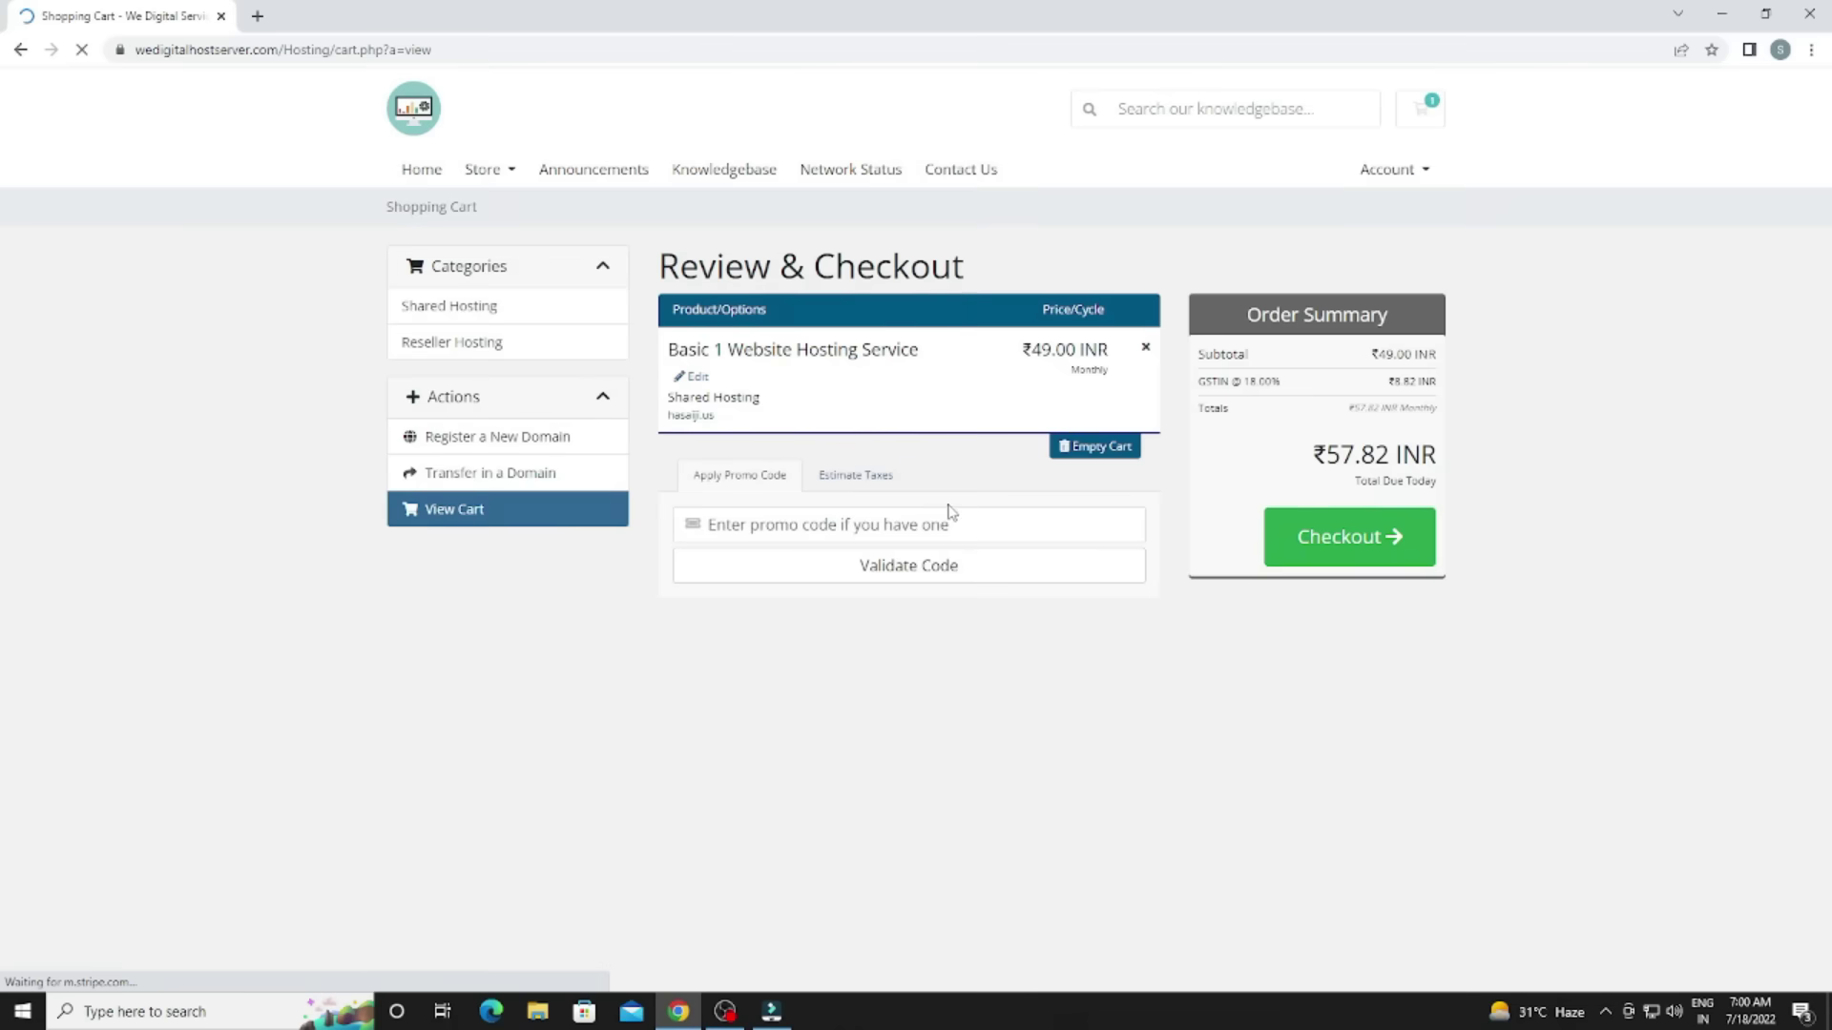
Apply promo code WEDIGITALNEW, cutting the hasaiji.us order to ₹40.47, and go to checkout.
click(932, 524)
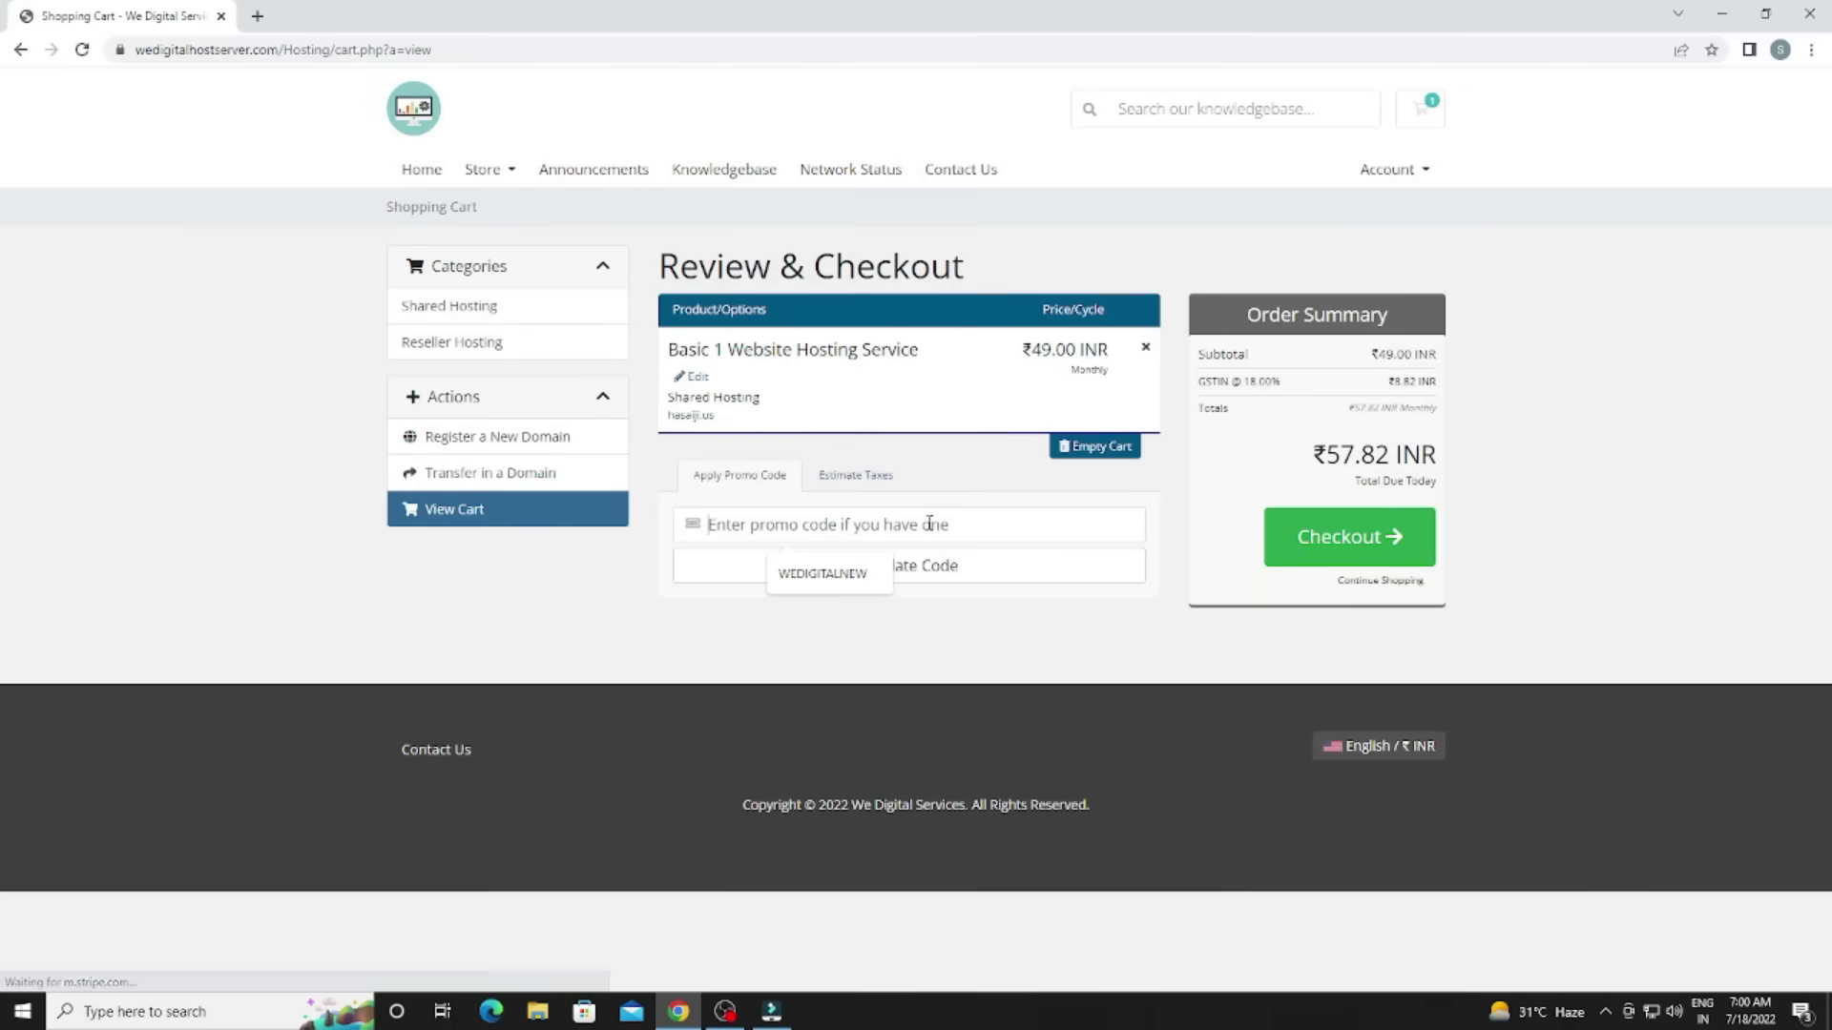
click(870, 584)
click(932, 577)
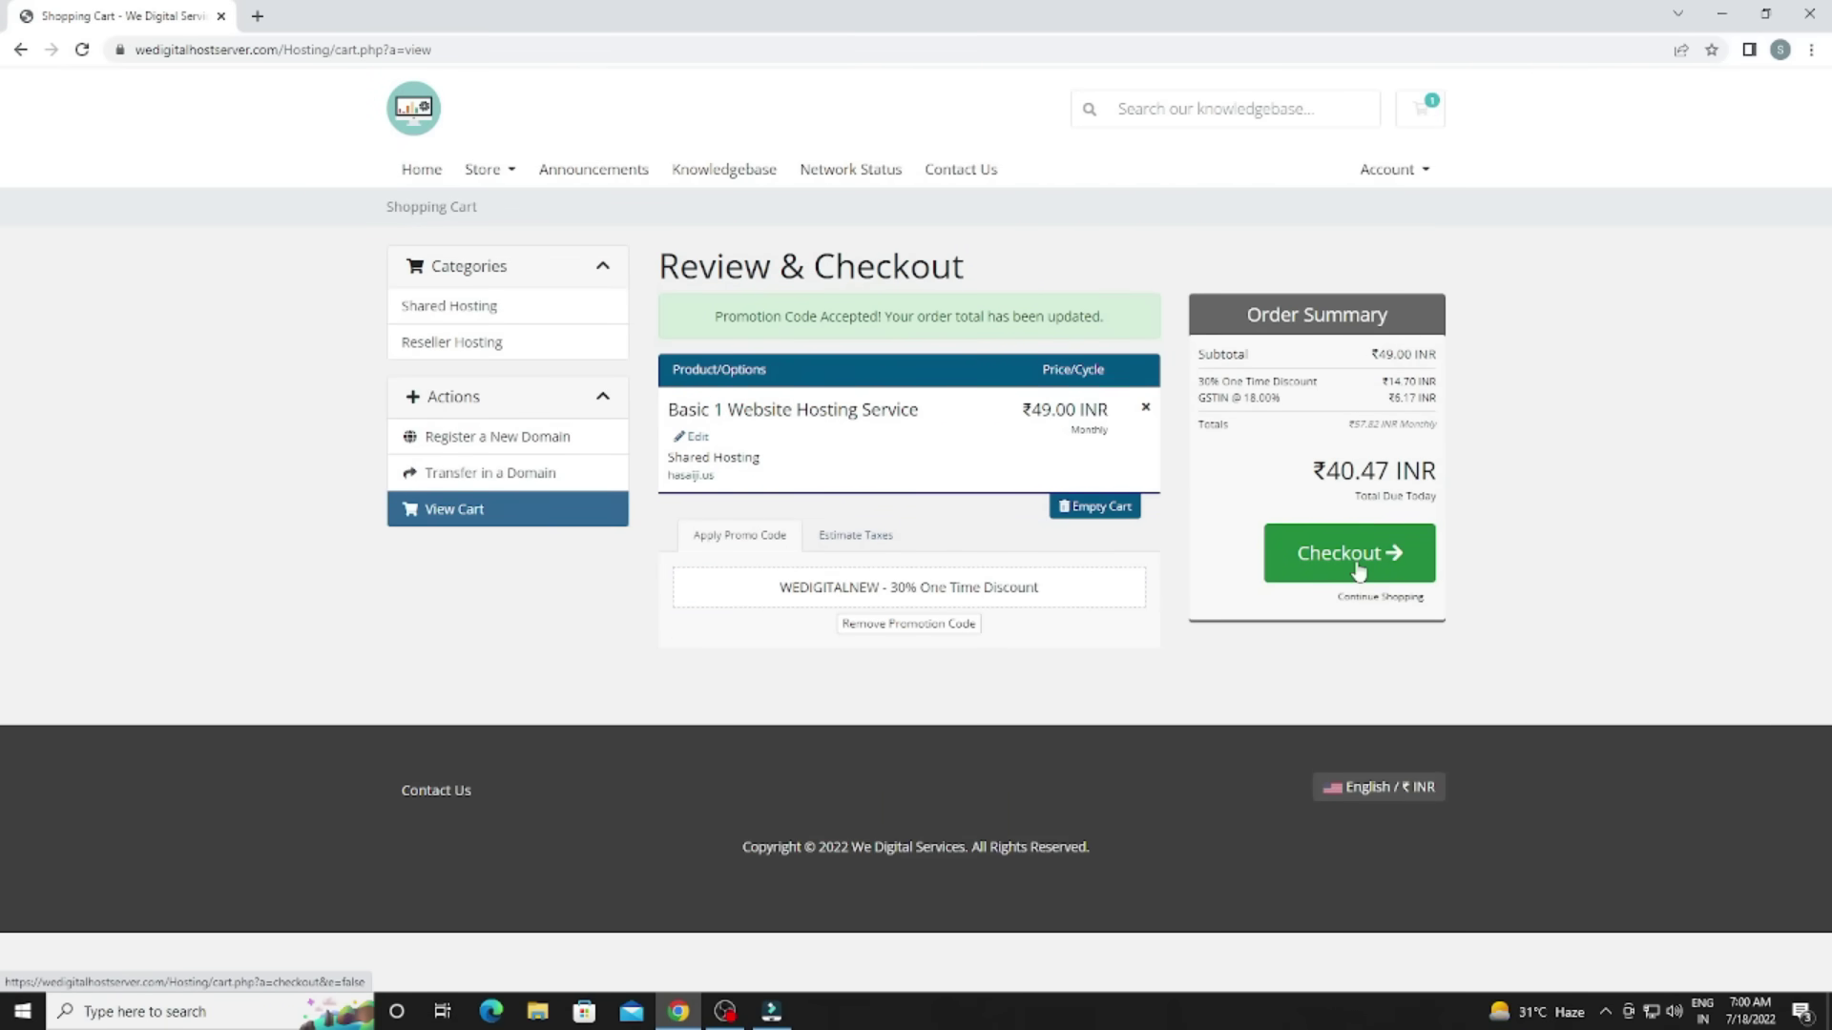
click(1359, 573)
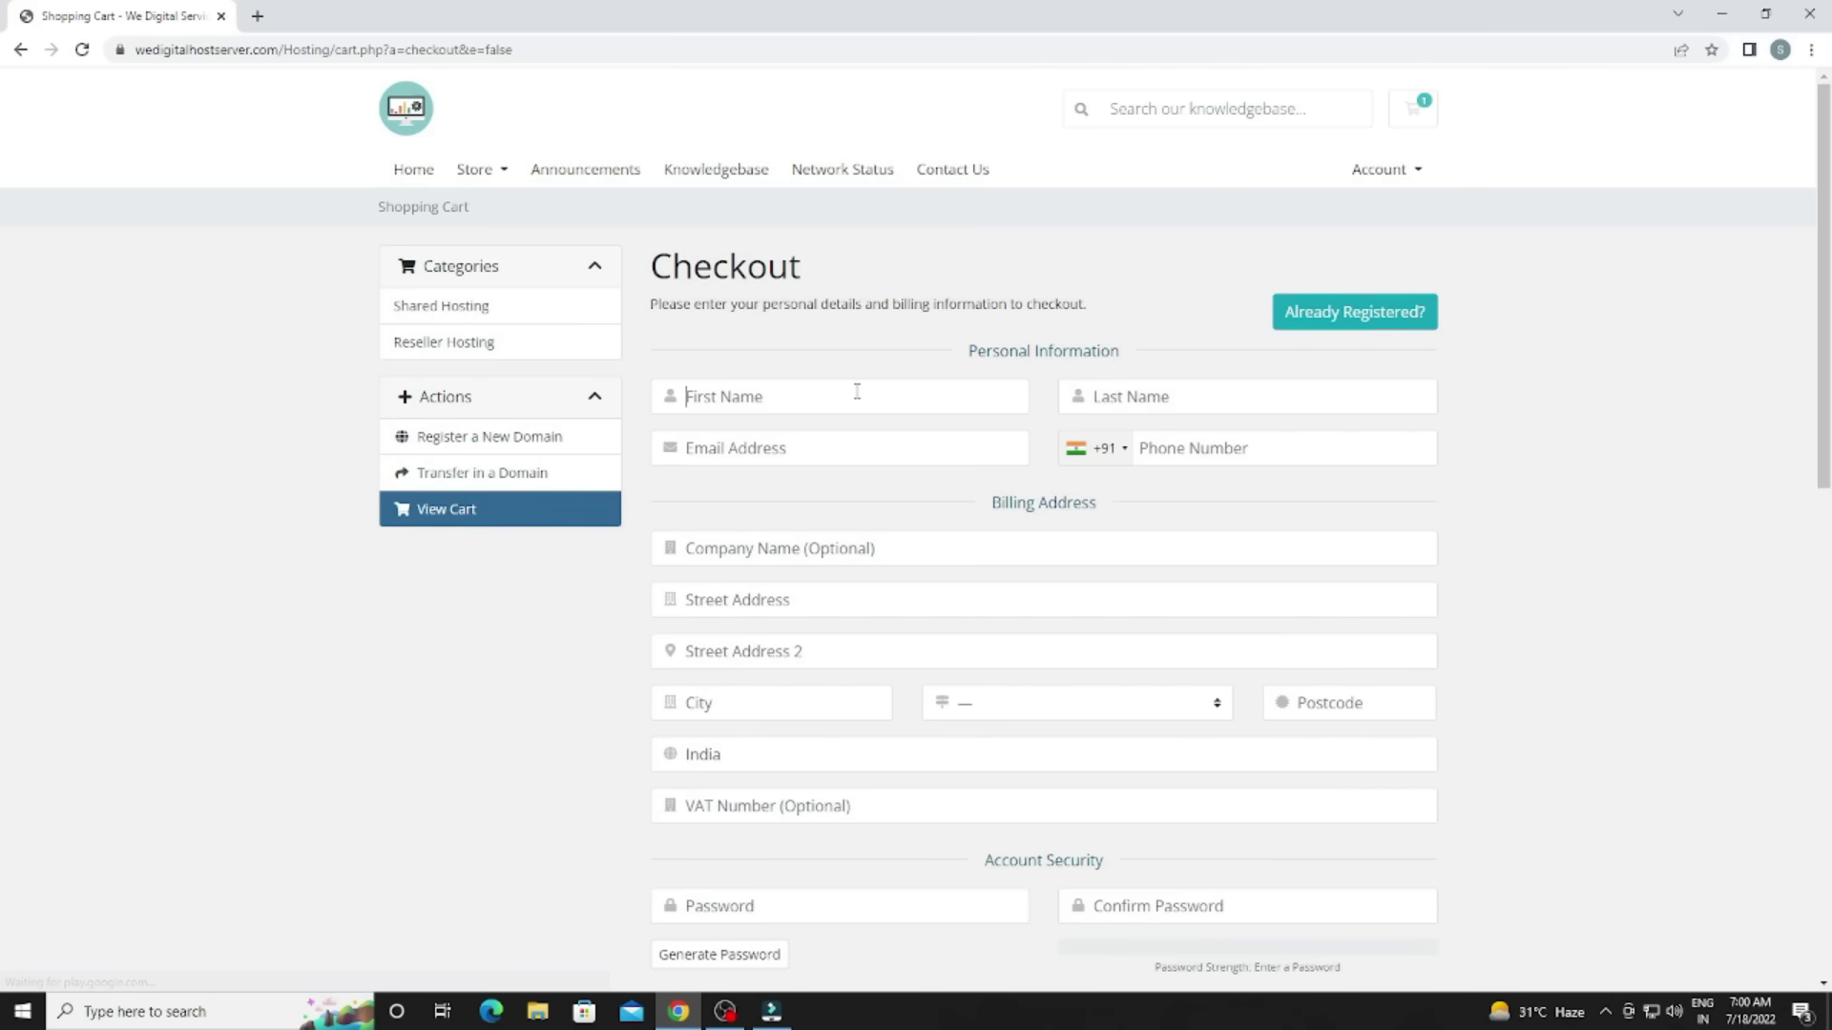
Autofill checkout details from the saved profile and change the email's name part to 'njnjn'.
click(857, 391)
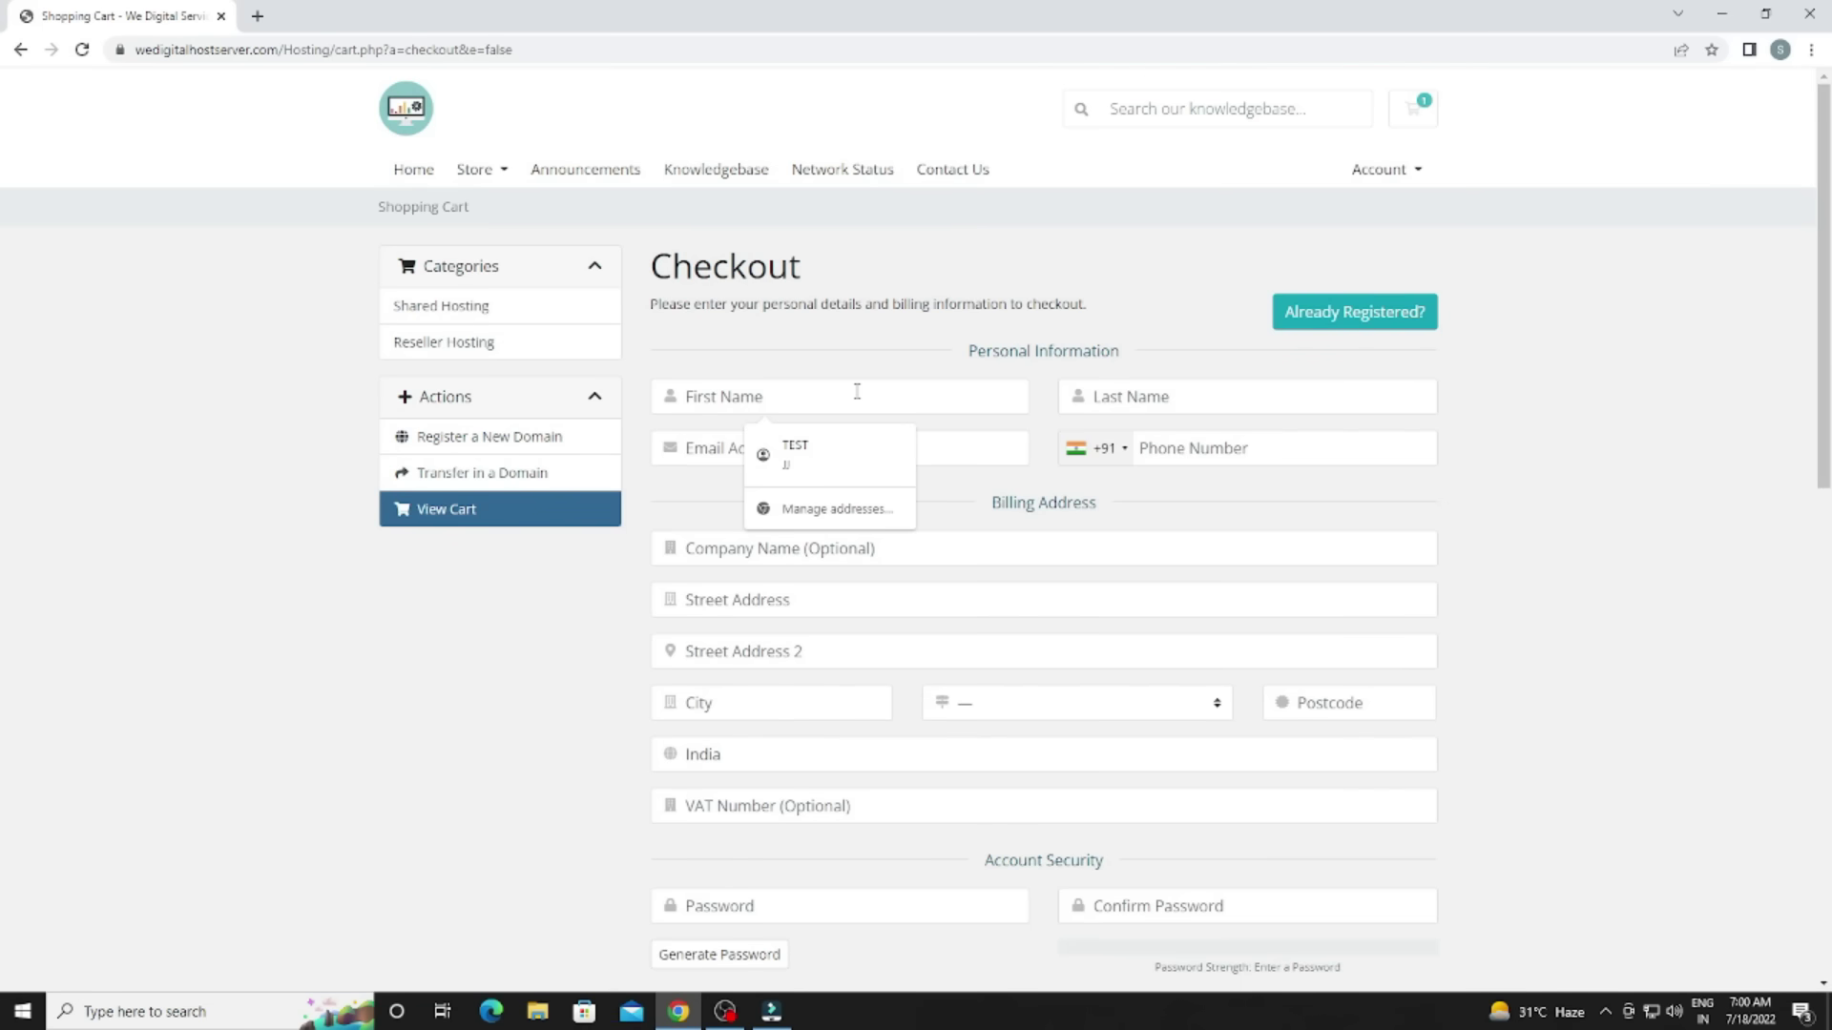
click(795, 453)
triple_click(789, 445)
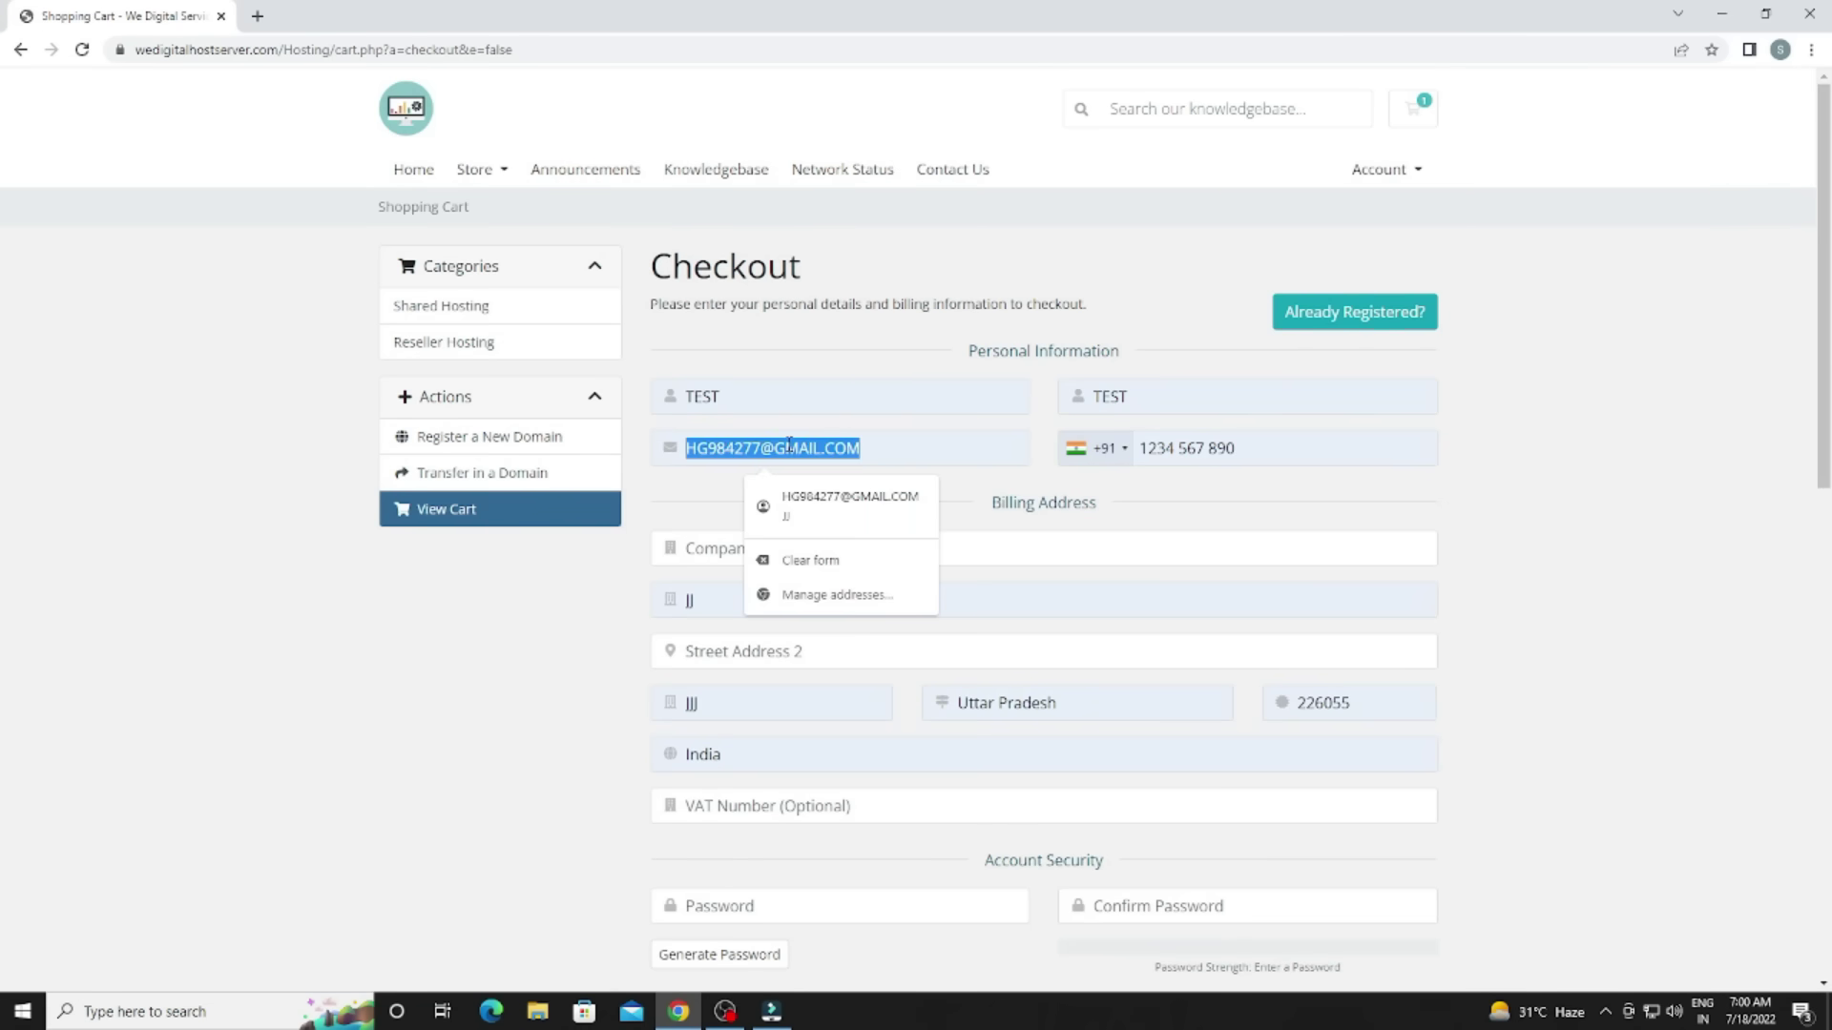
key(Home)
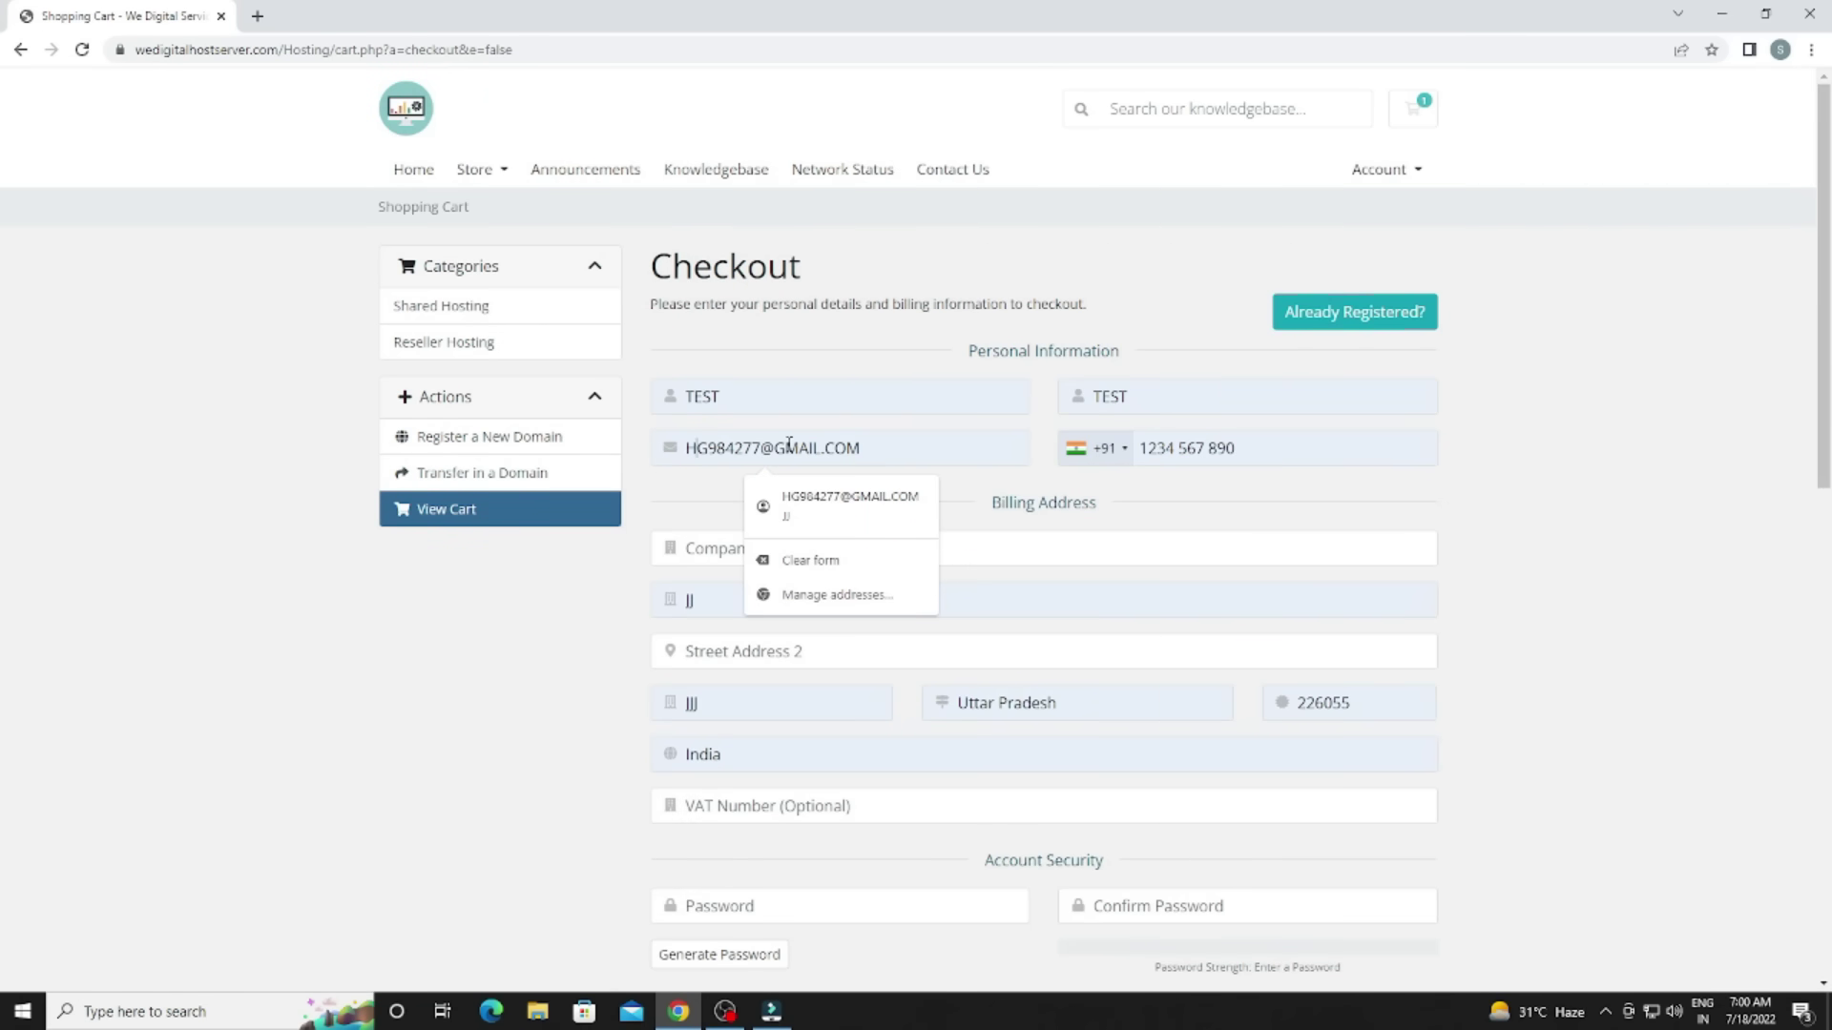
key(BackSpace)
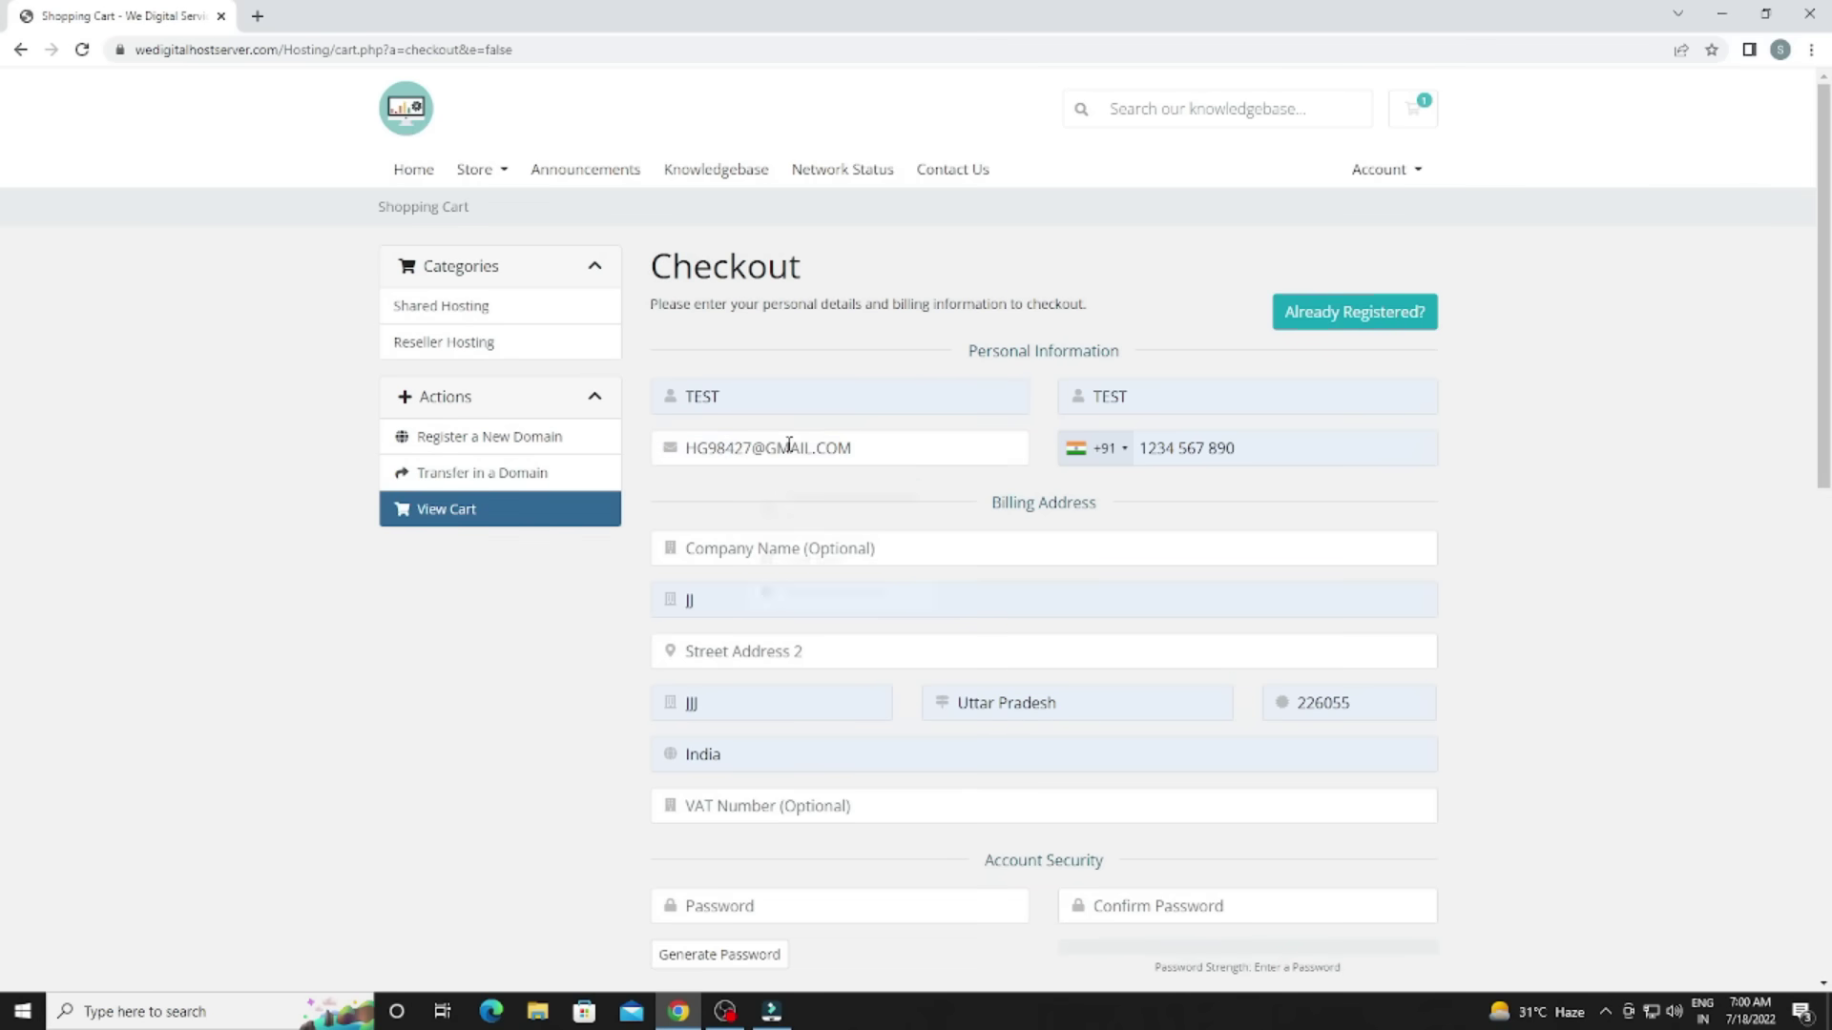
key(BackSpace)
key(BackSpace)
key(BackSpace)
key(BackSpace)
key(BackSpace)
key(BackSpace)
text(njnjn)
scroll(925, 529, down, 4)
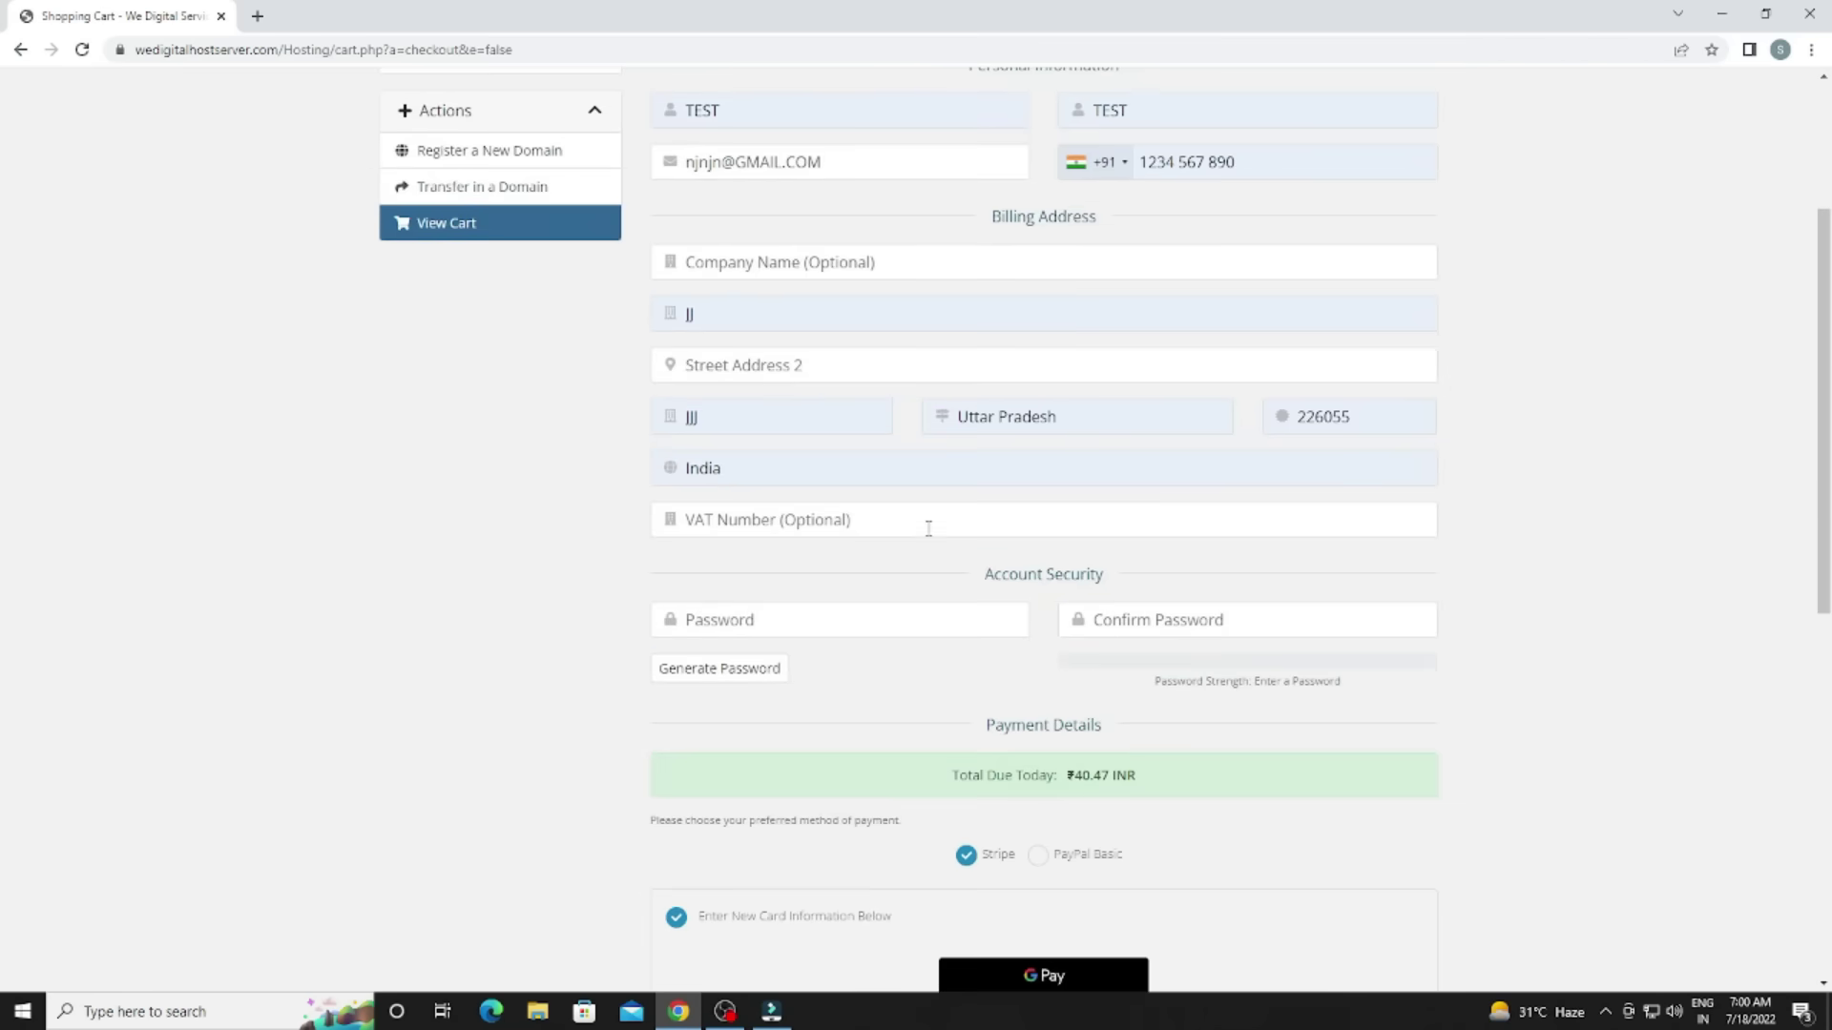
Insert a generated strong password into both account password fields.
click(785, 573)
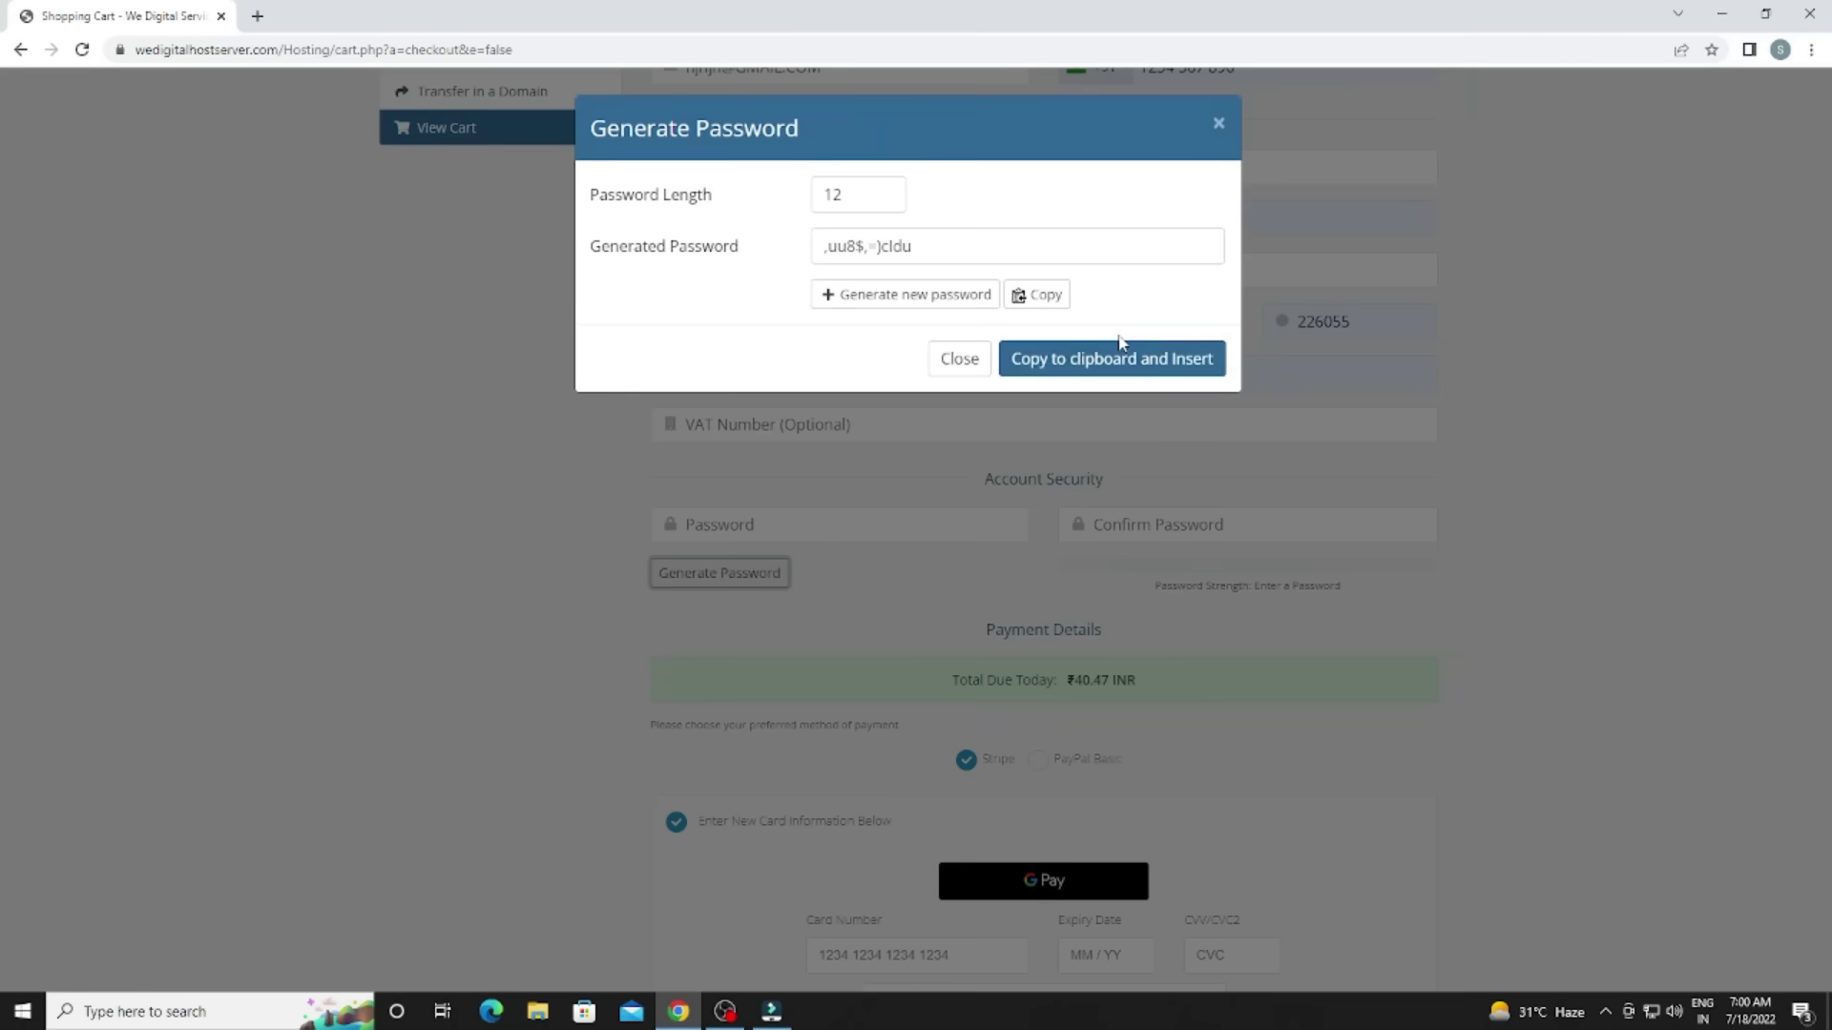
click(1114, 361)
scroll(932, 462, down, 3)
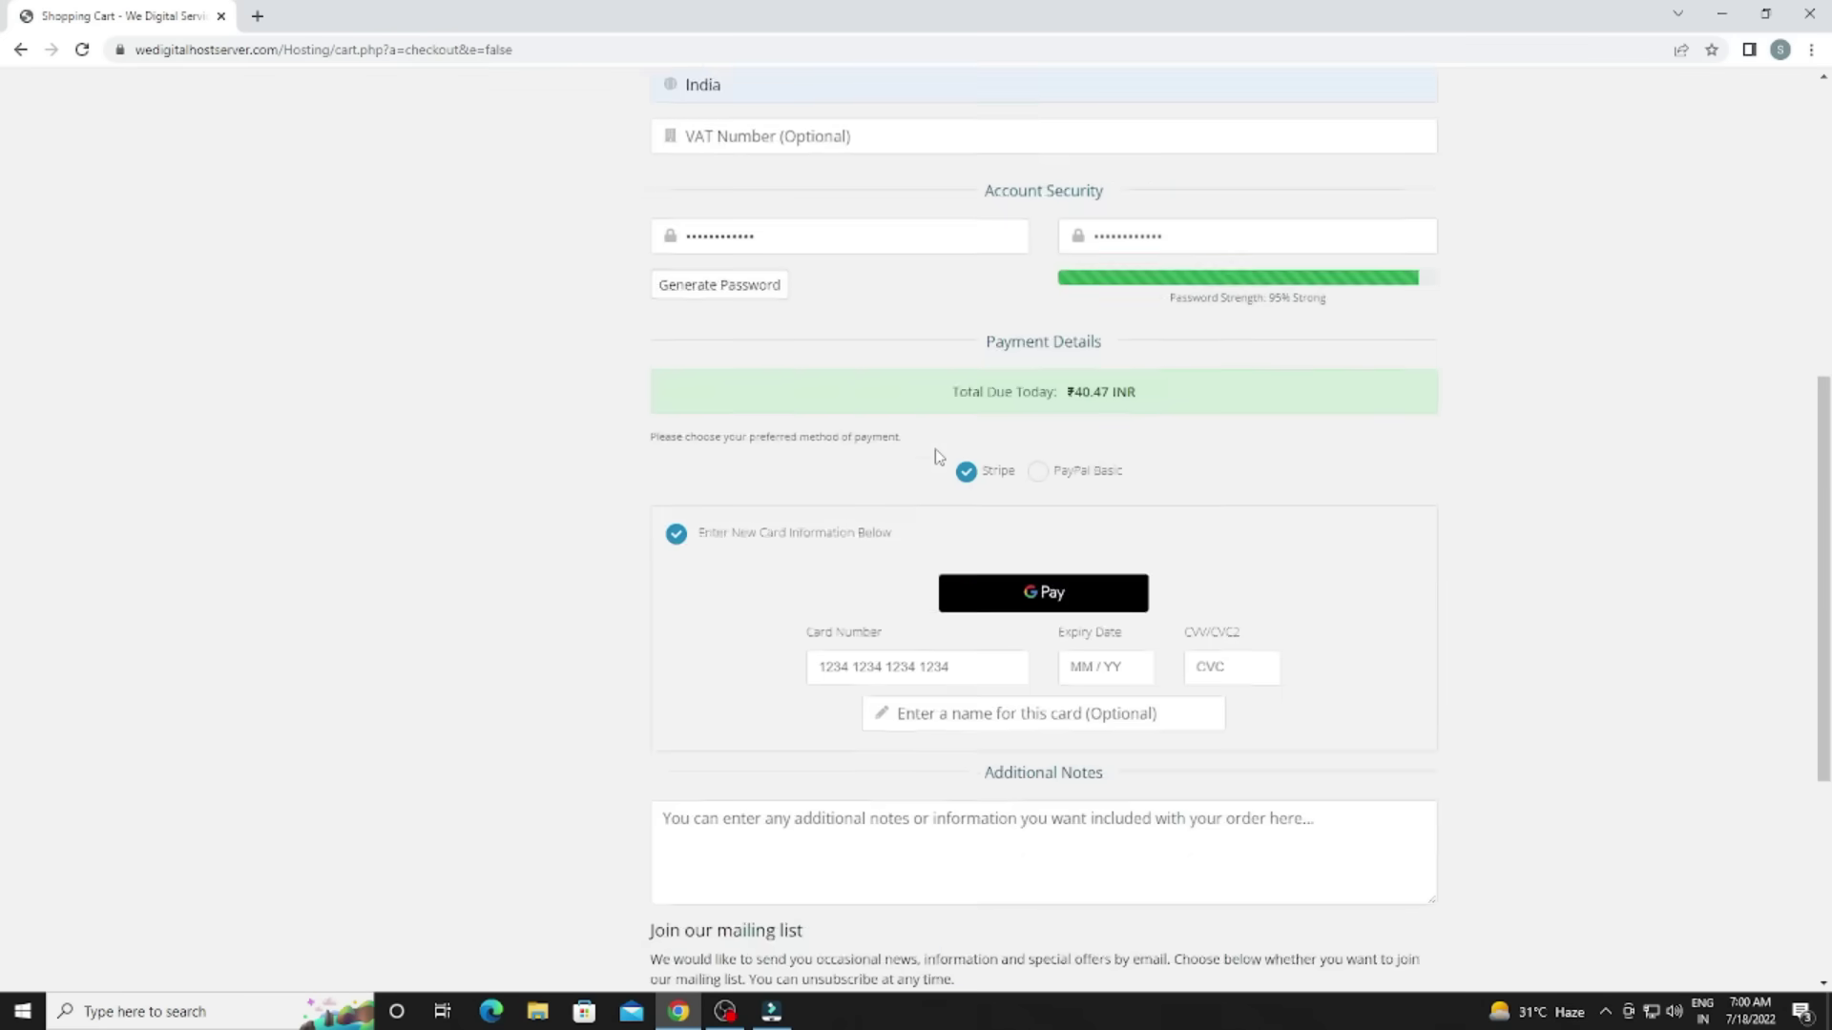
scroll(818, 515, down, 1)
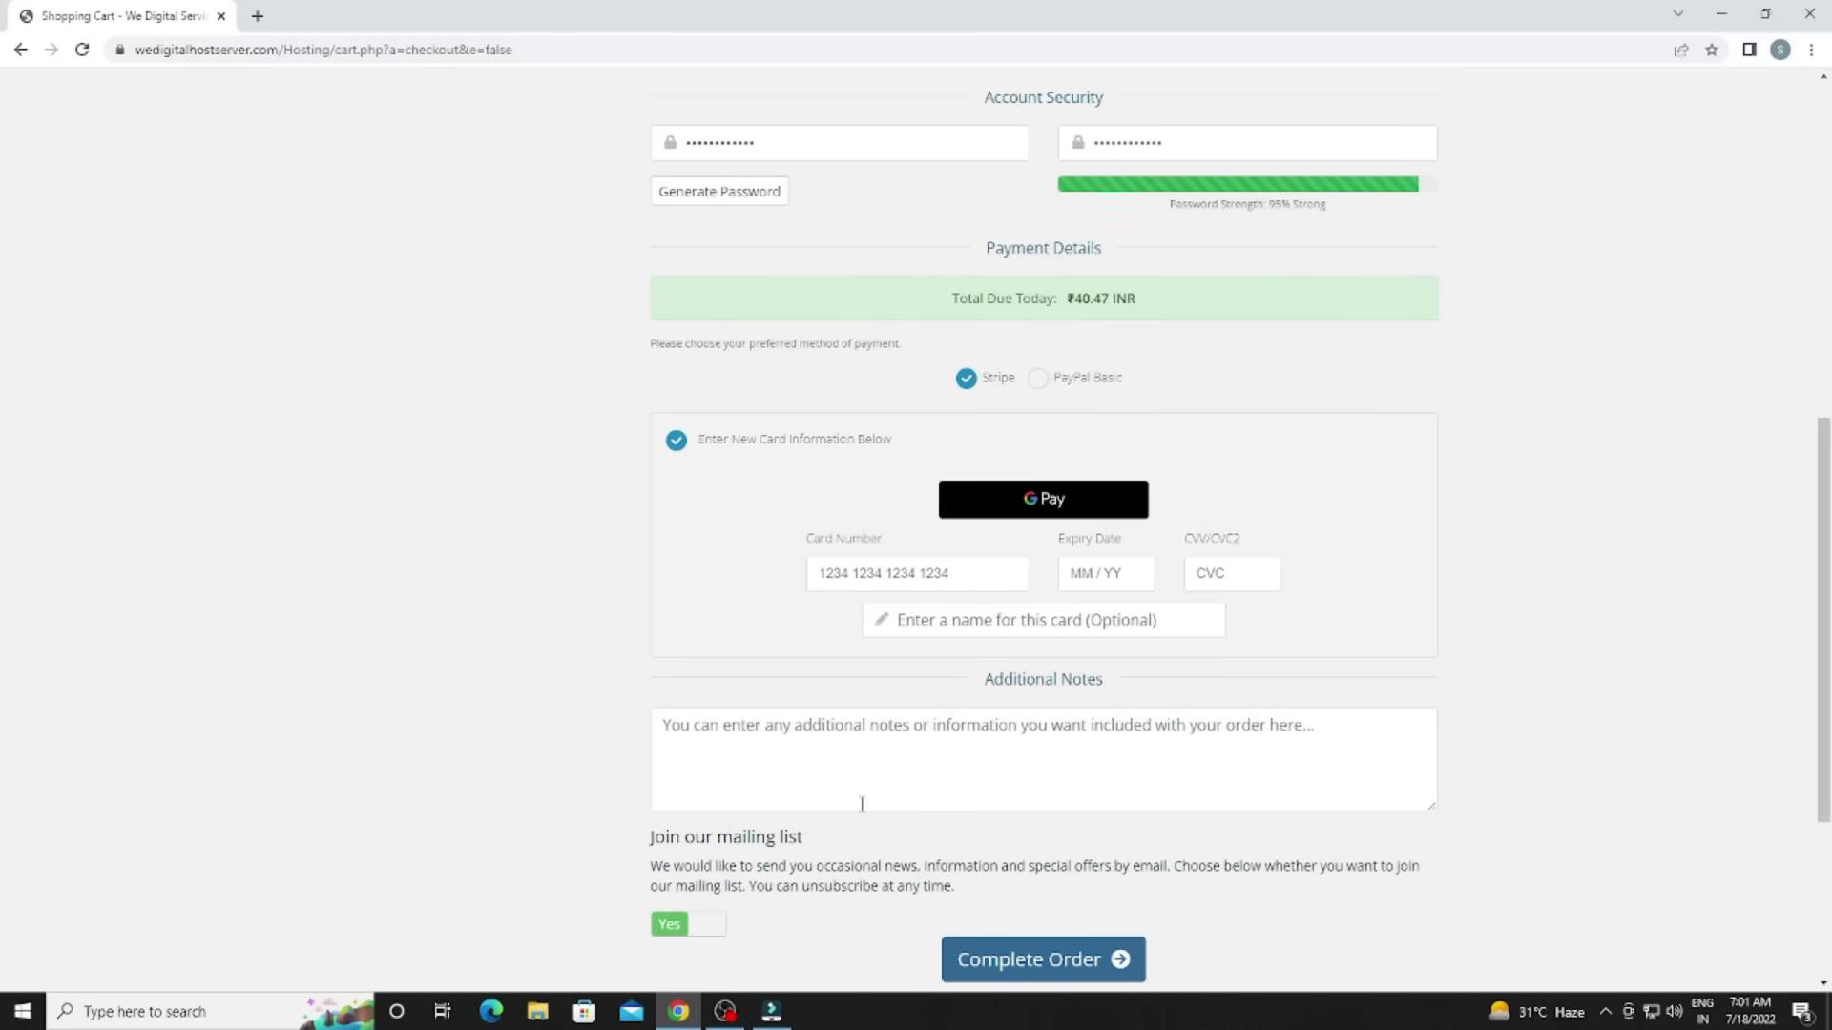
scroll(863, 758, down, 3)
scroll(863, 760, up, 3)
scroll(864, 761, down, 3)
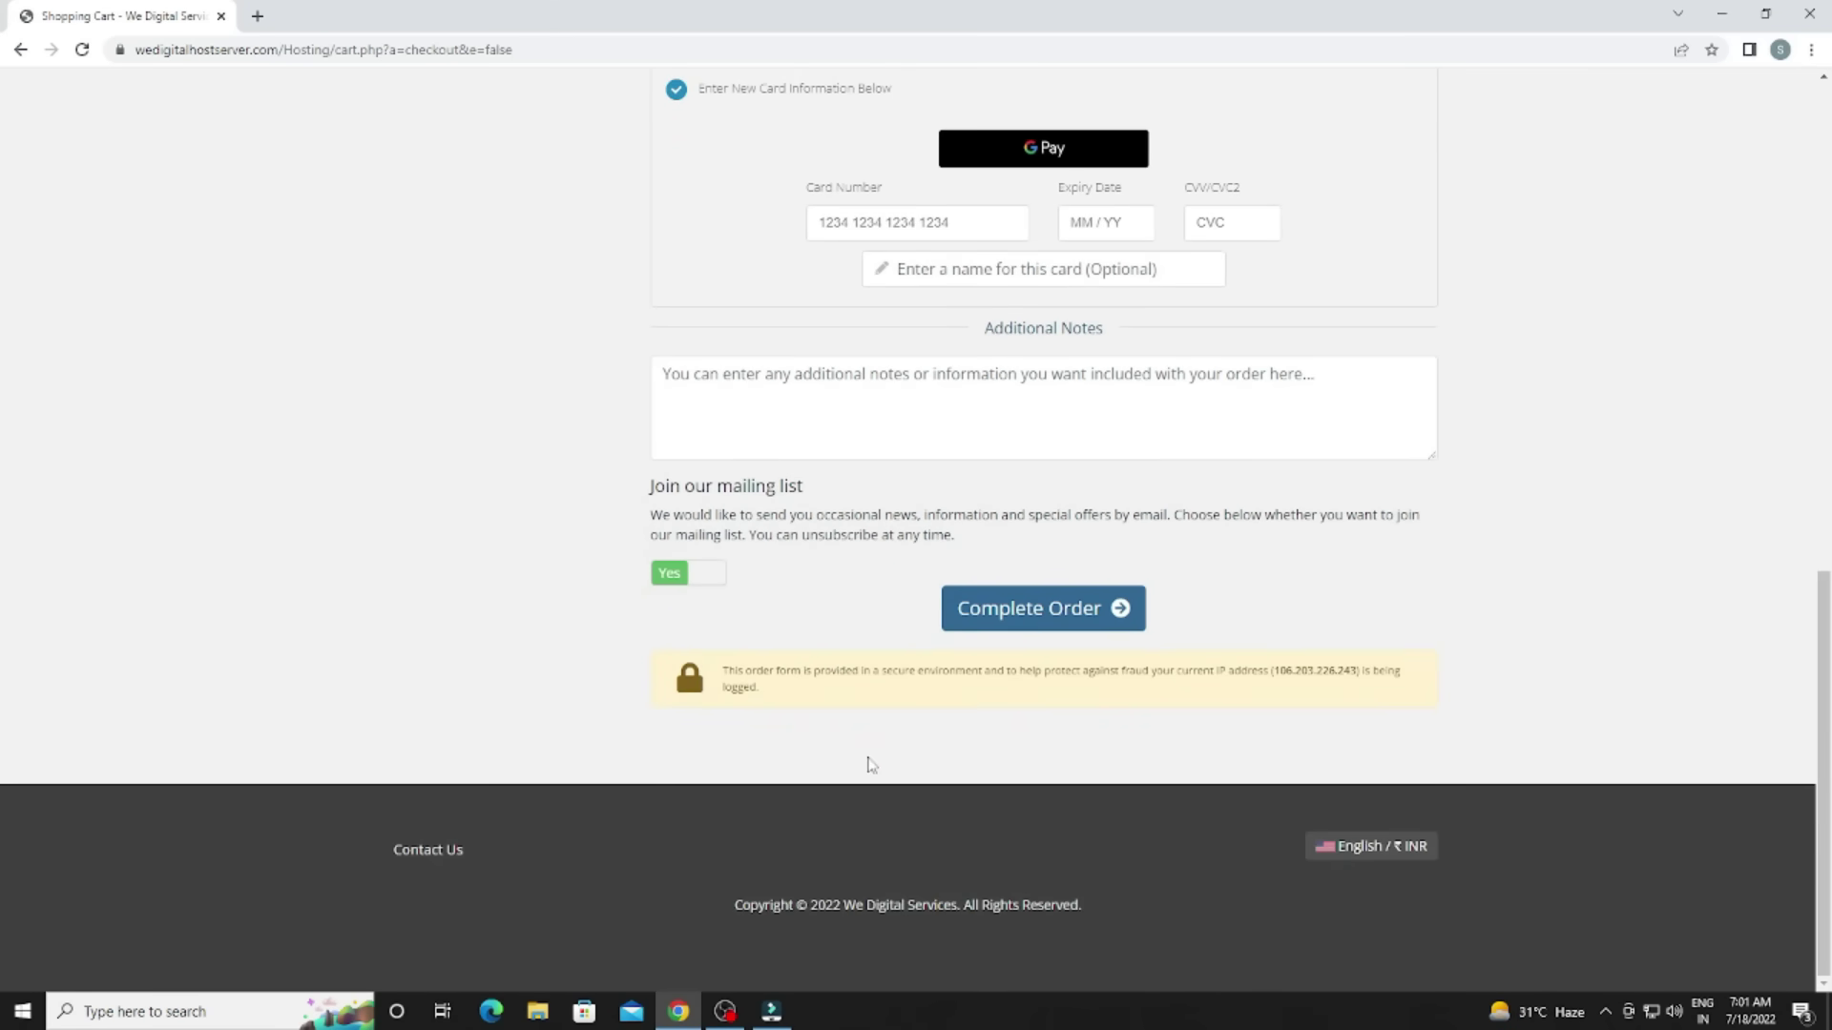
scroll(890, 742, up, 2)
Switch payment to PayPal Basic, then back to Stripe.
click(1037, 313)
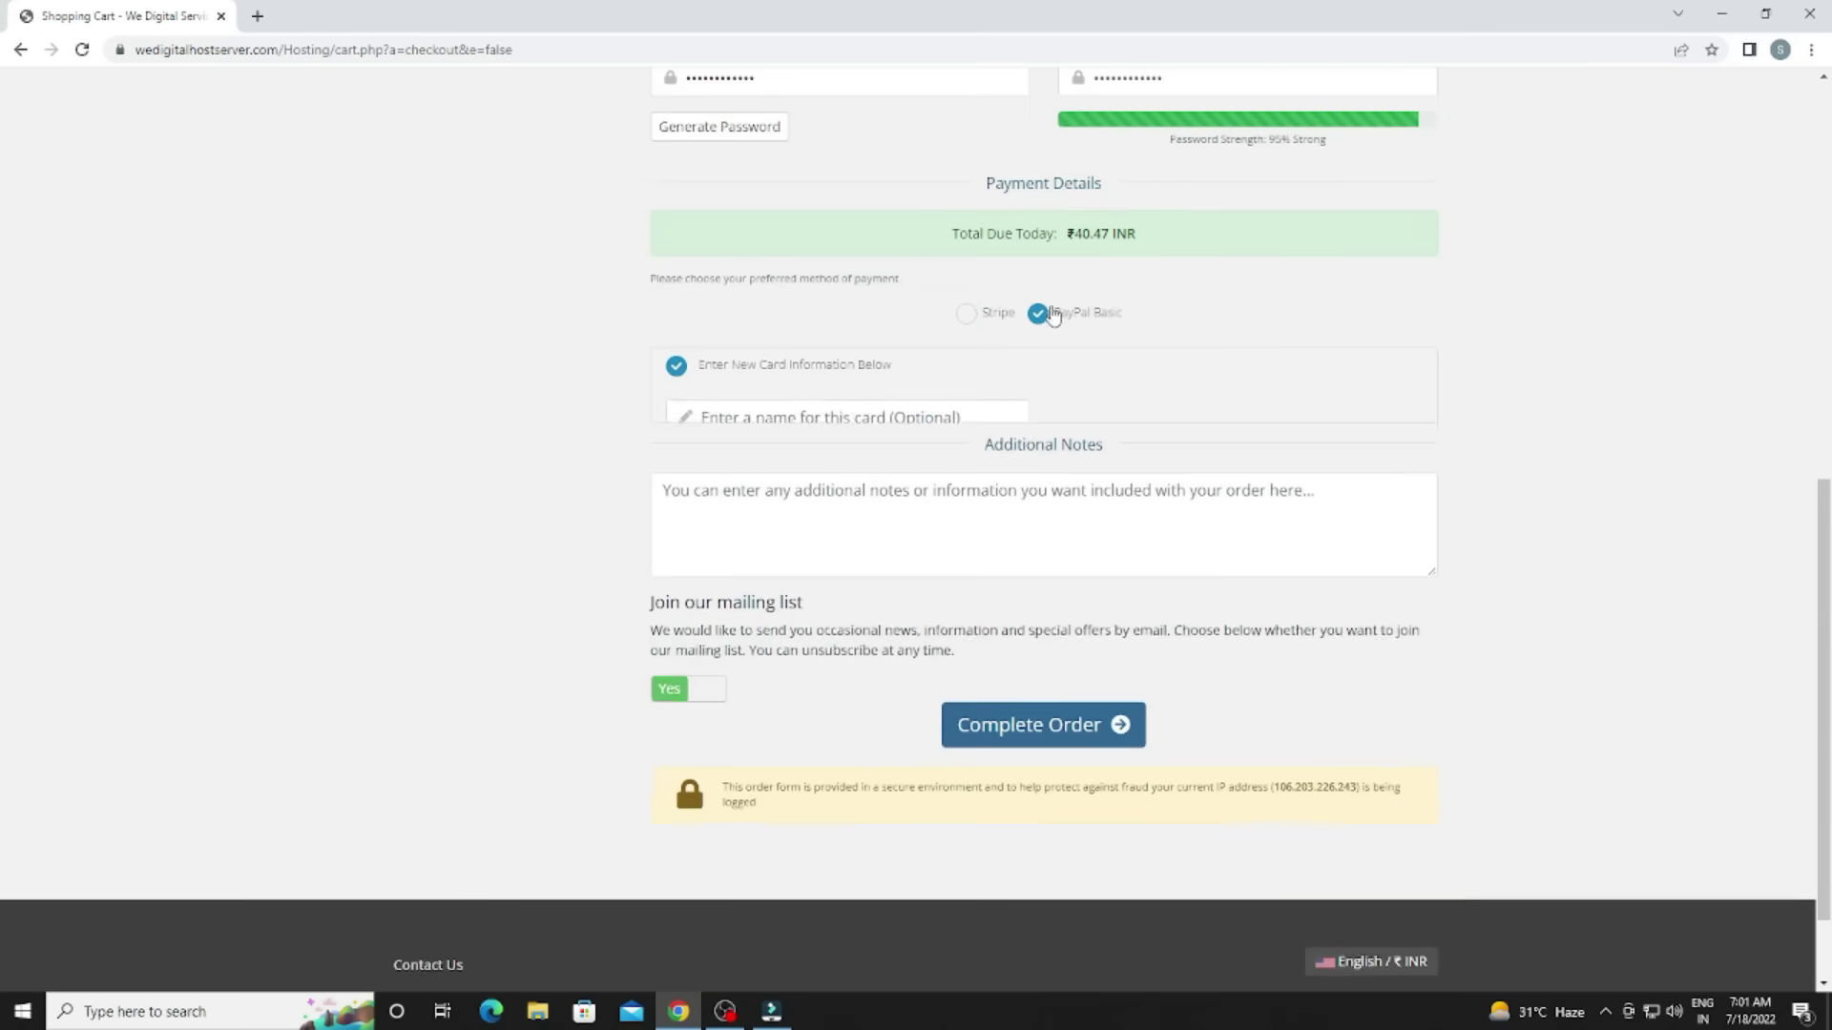
click(994, 314)
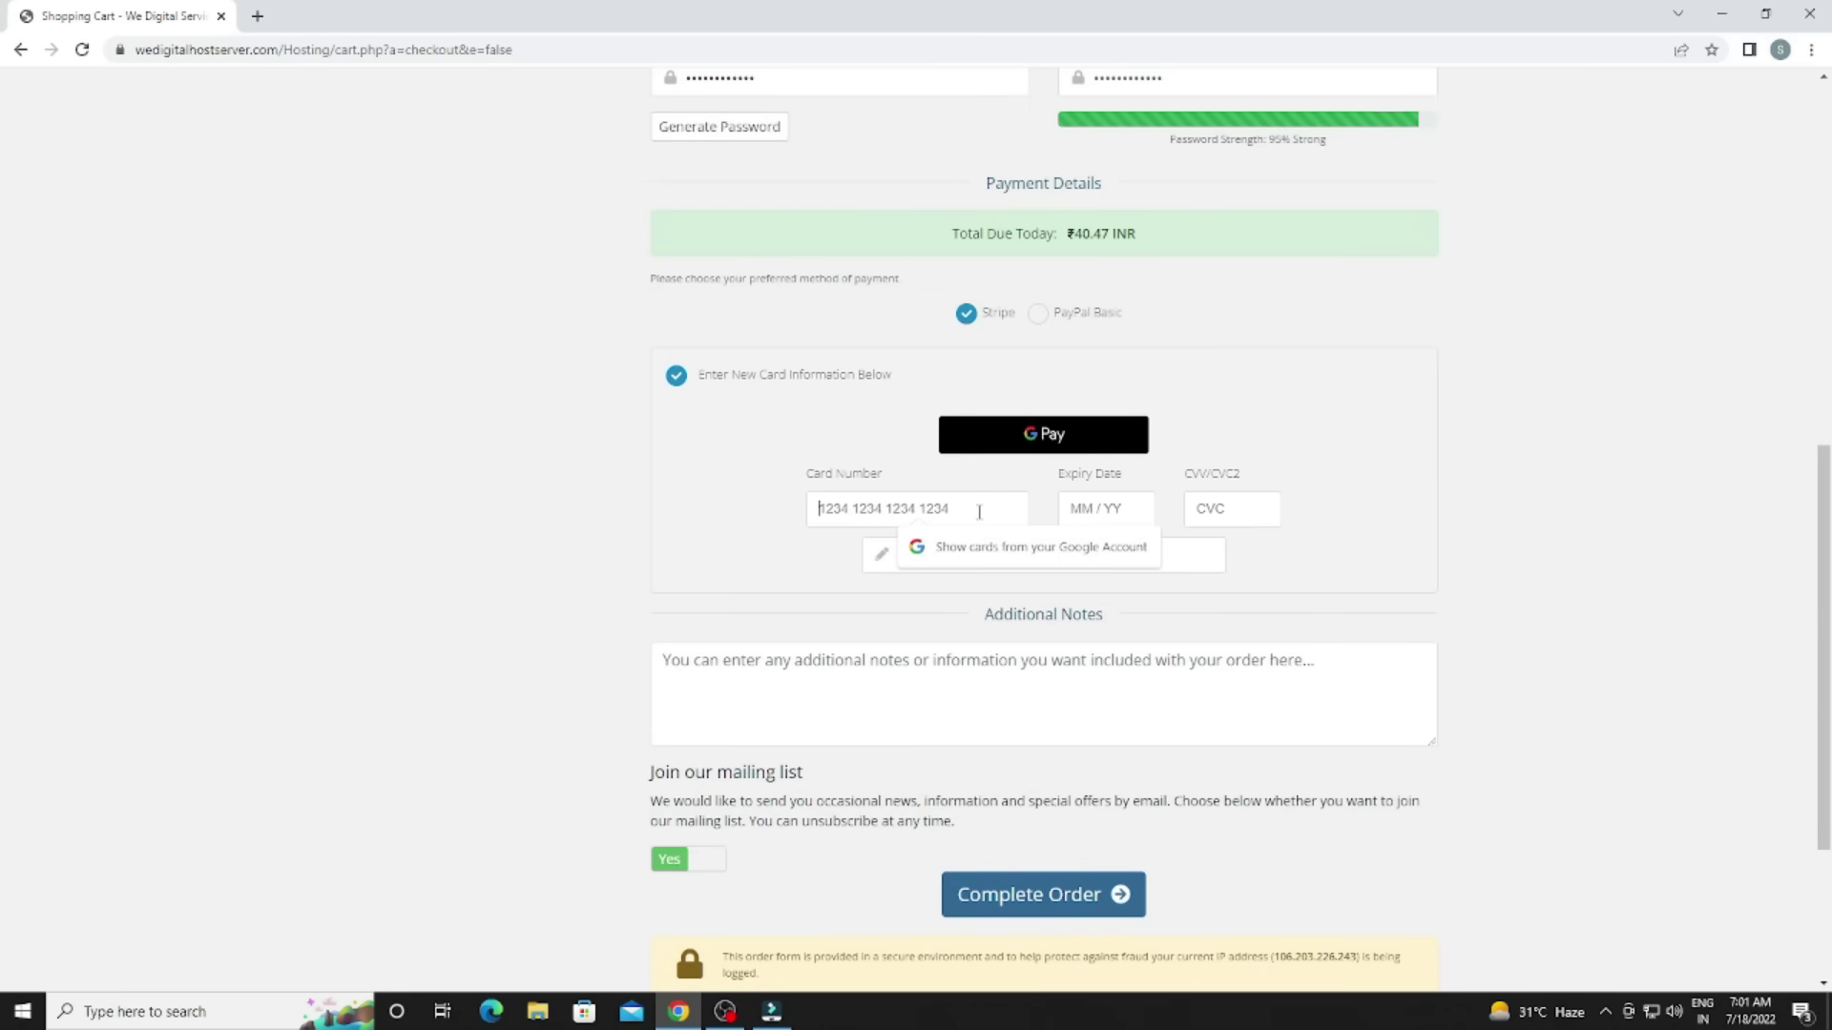
scroll(983, 534, down, 2)
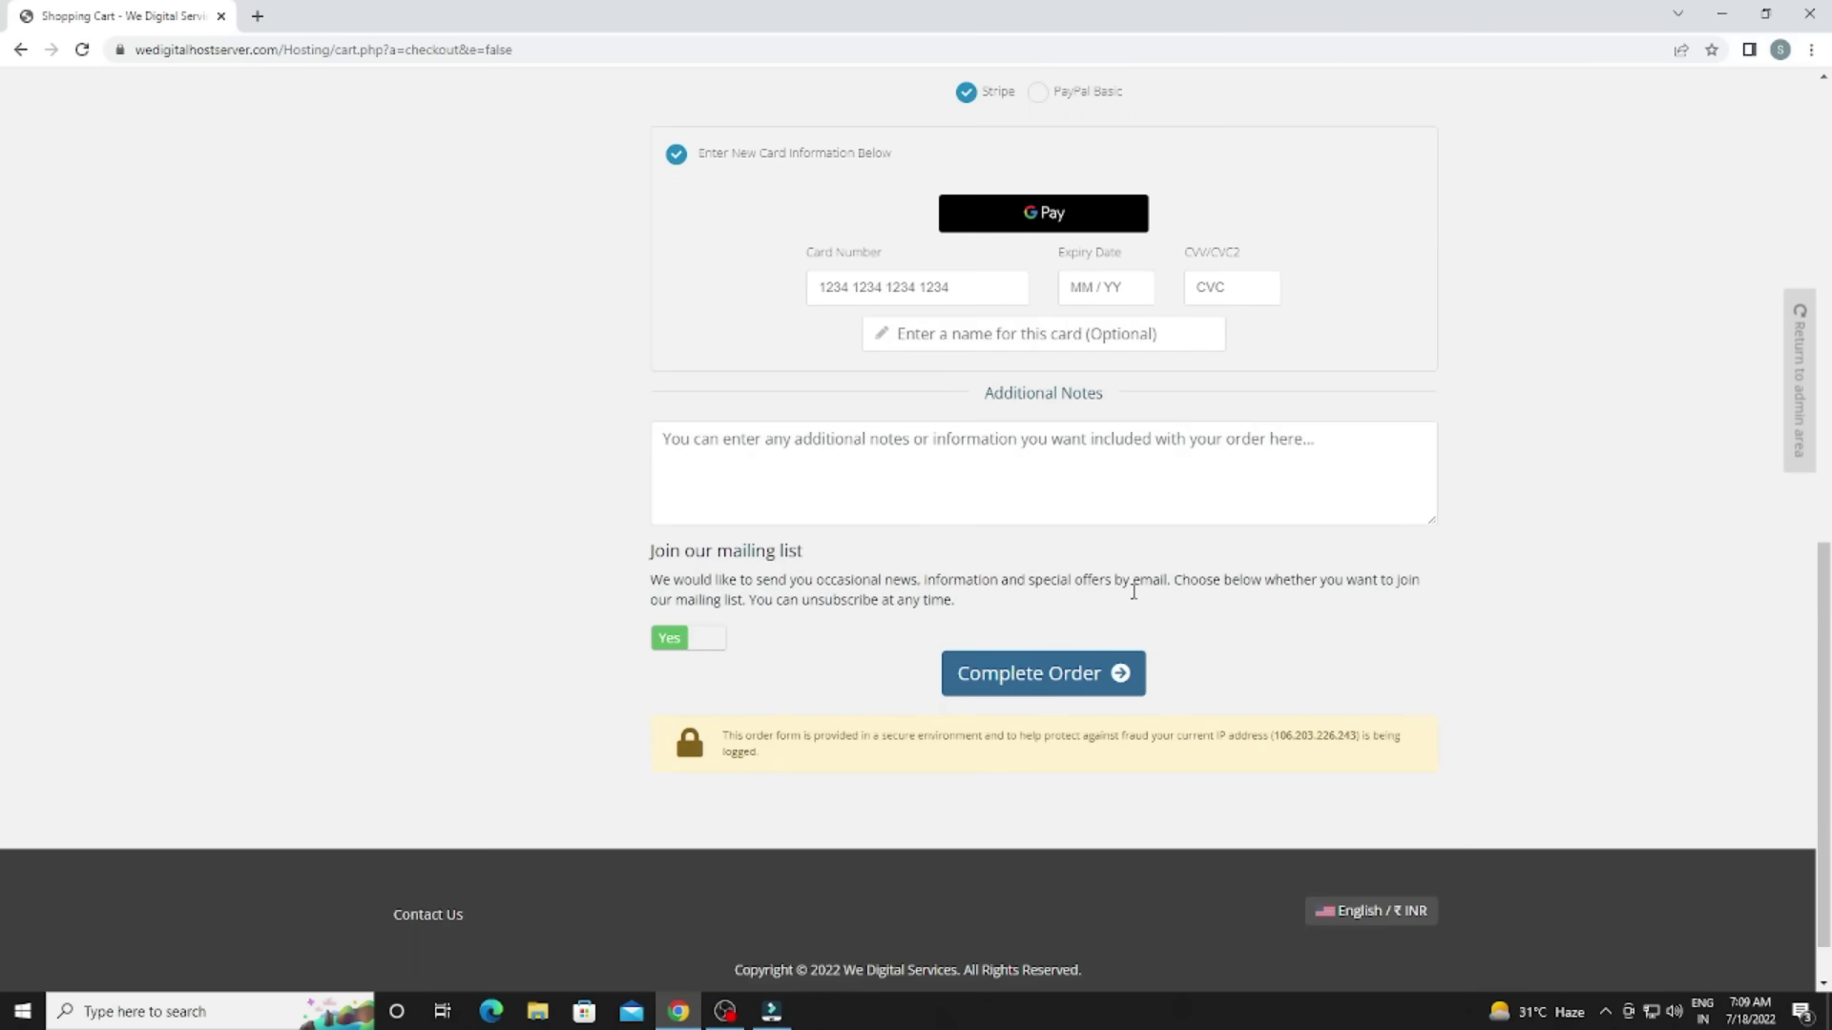
After the card error, select PayPal Basic and complete the order.
click(1077, 678)
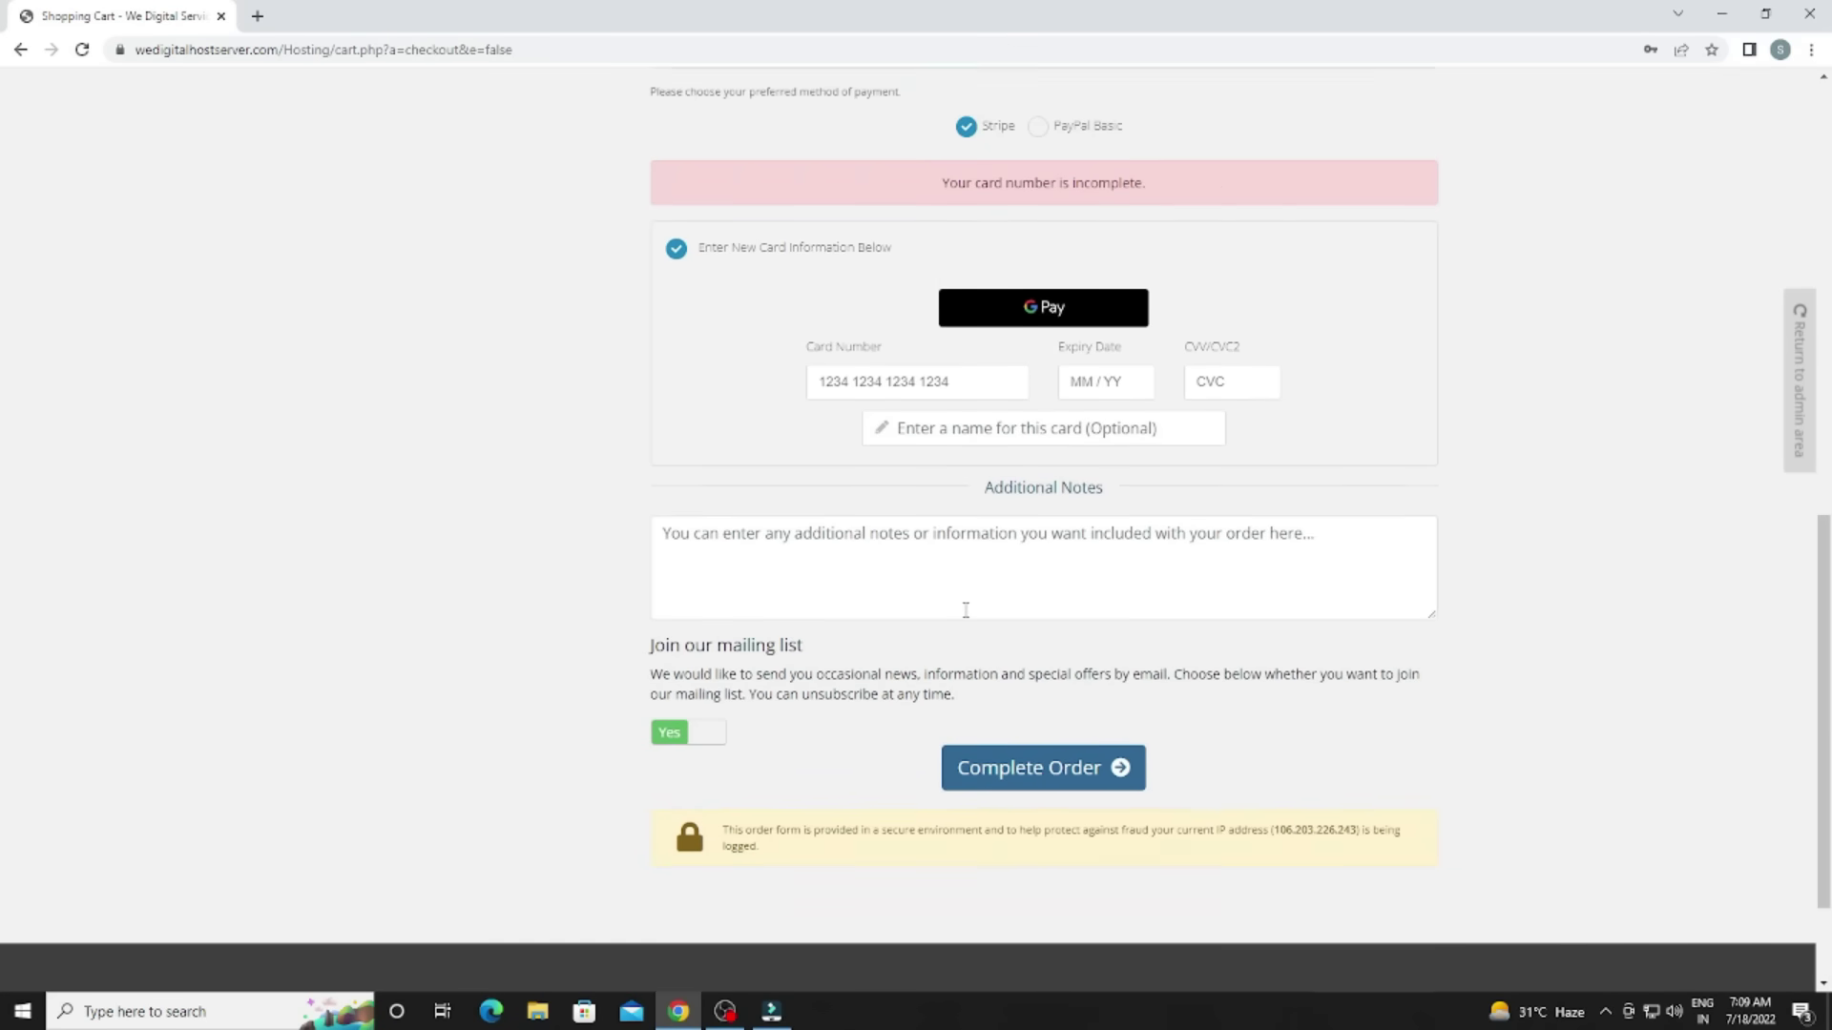
click(965, 727)
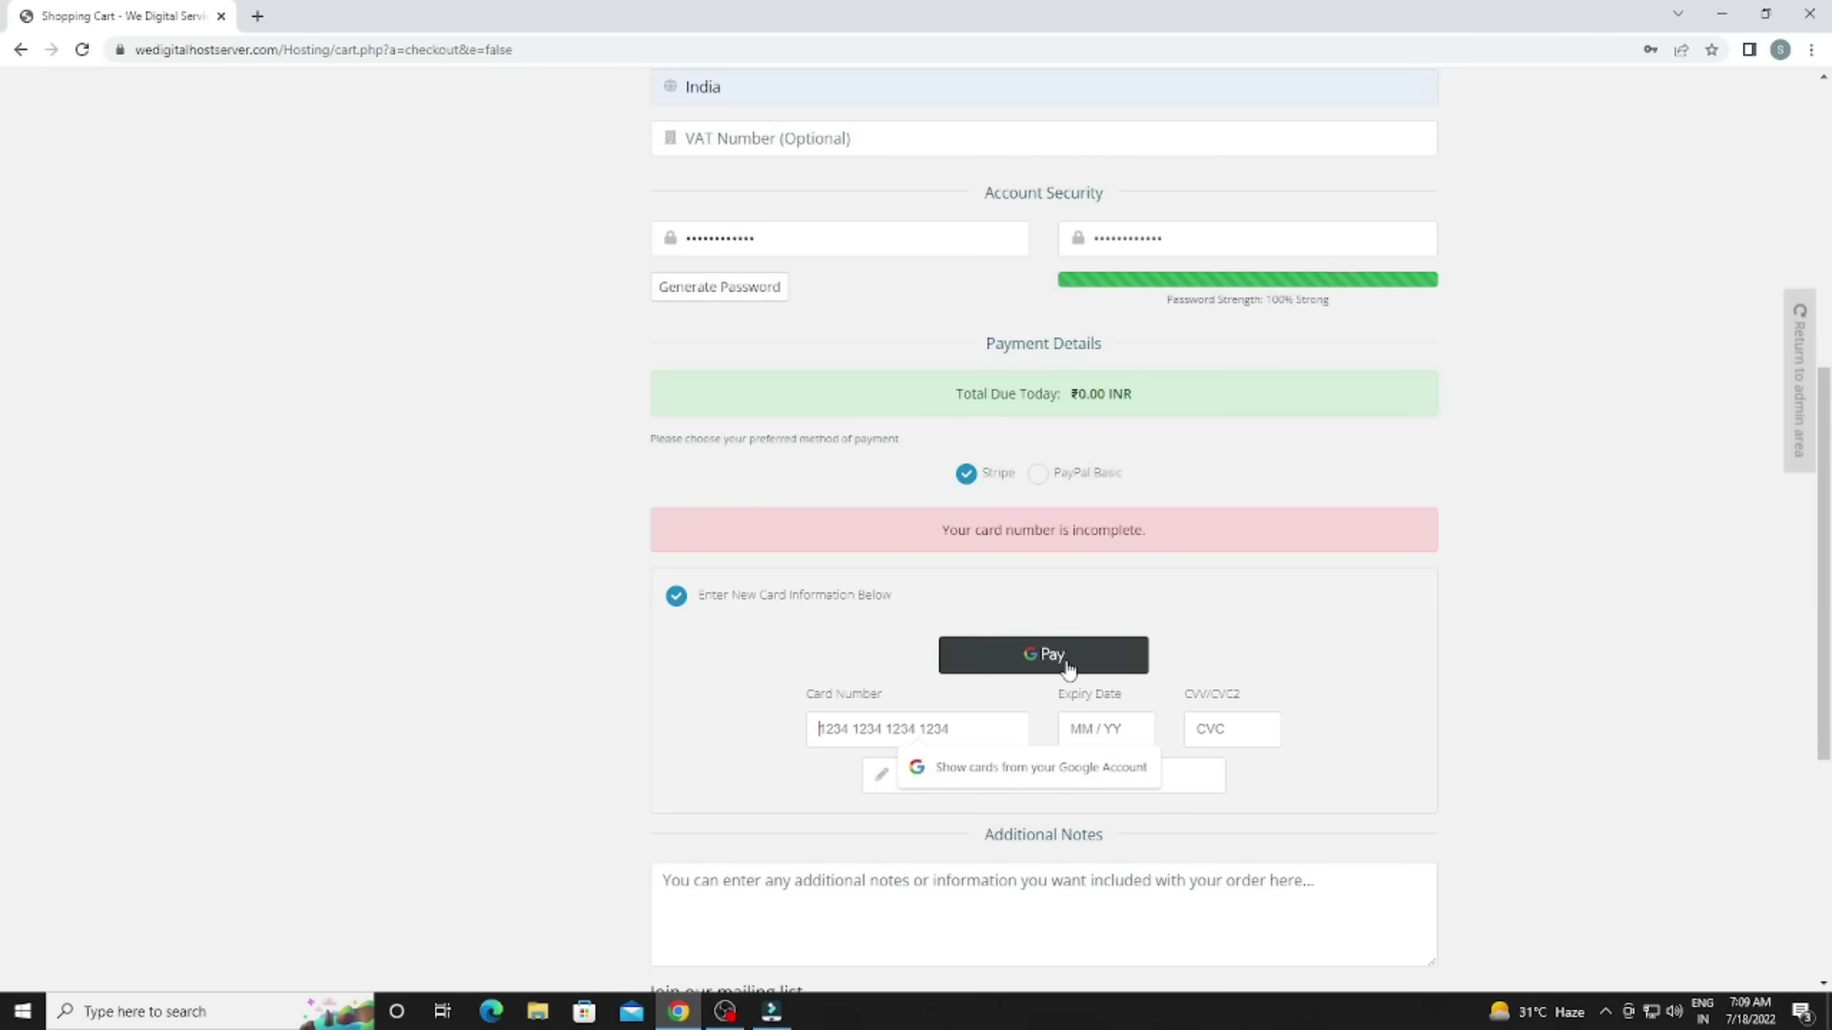
click(1090, 477)
scroll(1078, 687, down, 3)
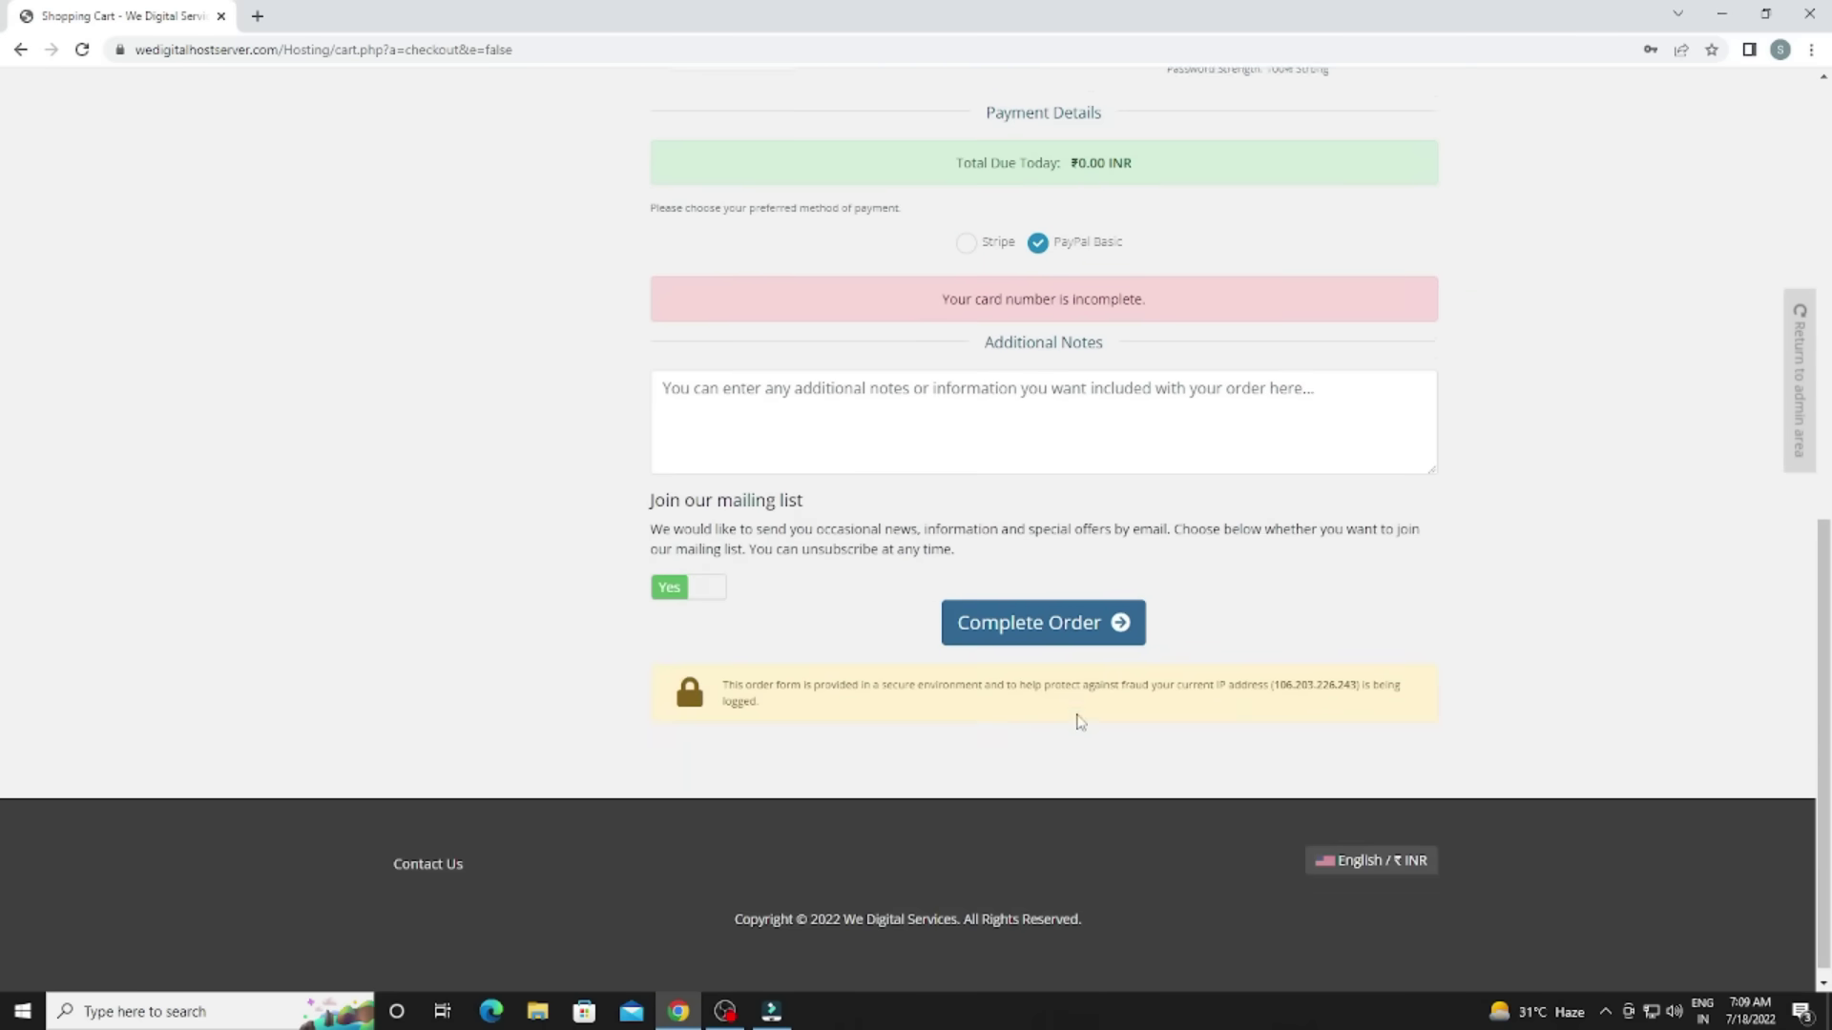
click(1061, 620)
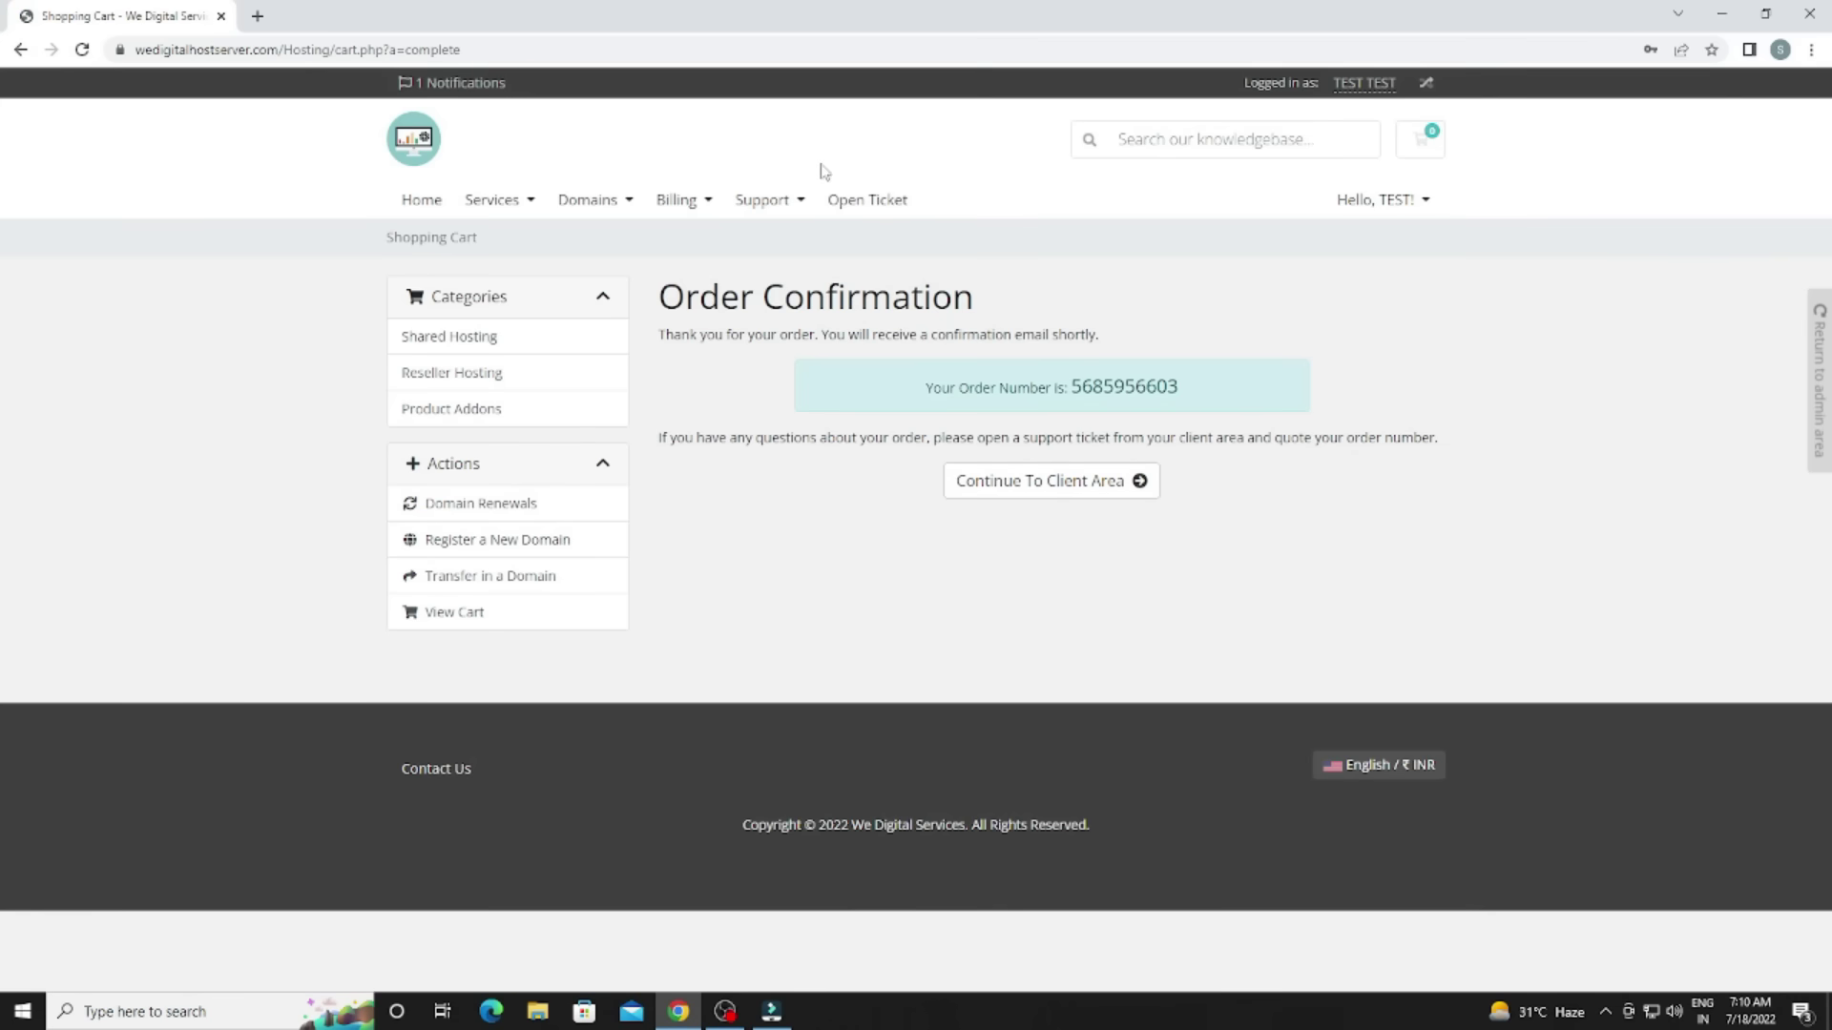
Open the active hasaiji.us Basic 1 Website Hosting service from My Products & Services.
click(1040, 480)
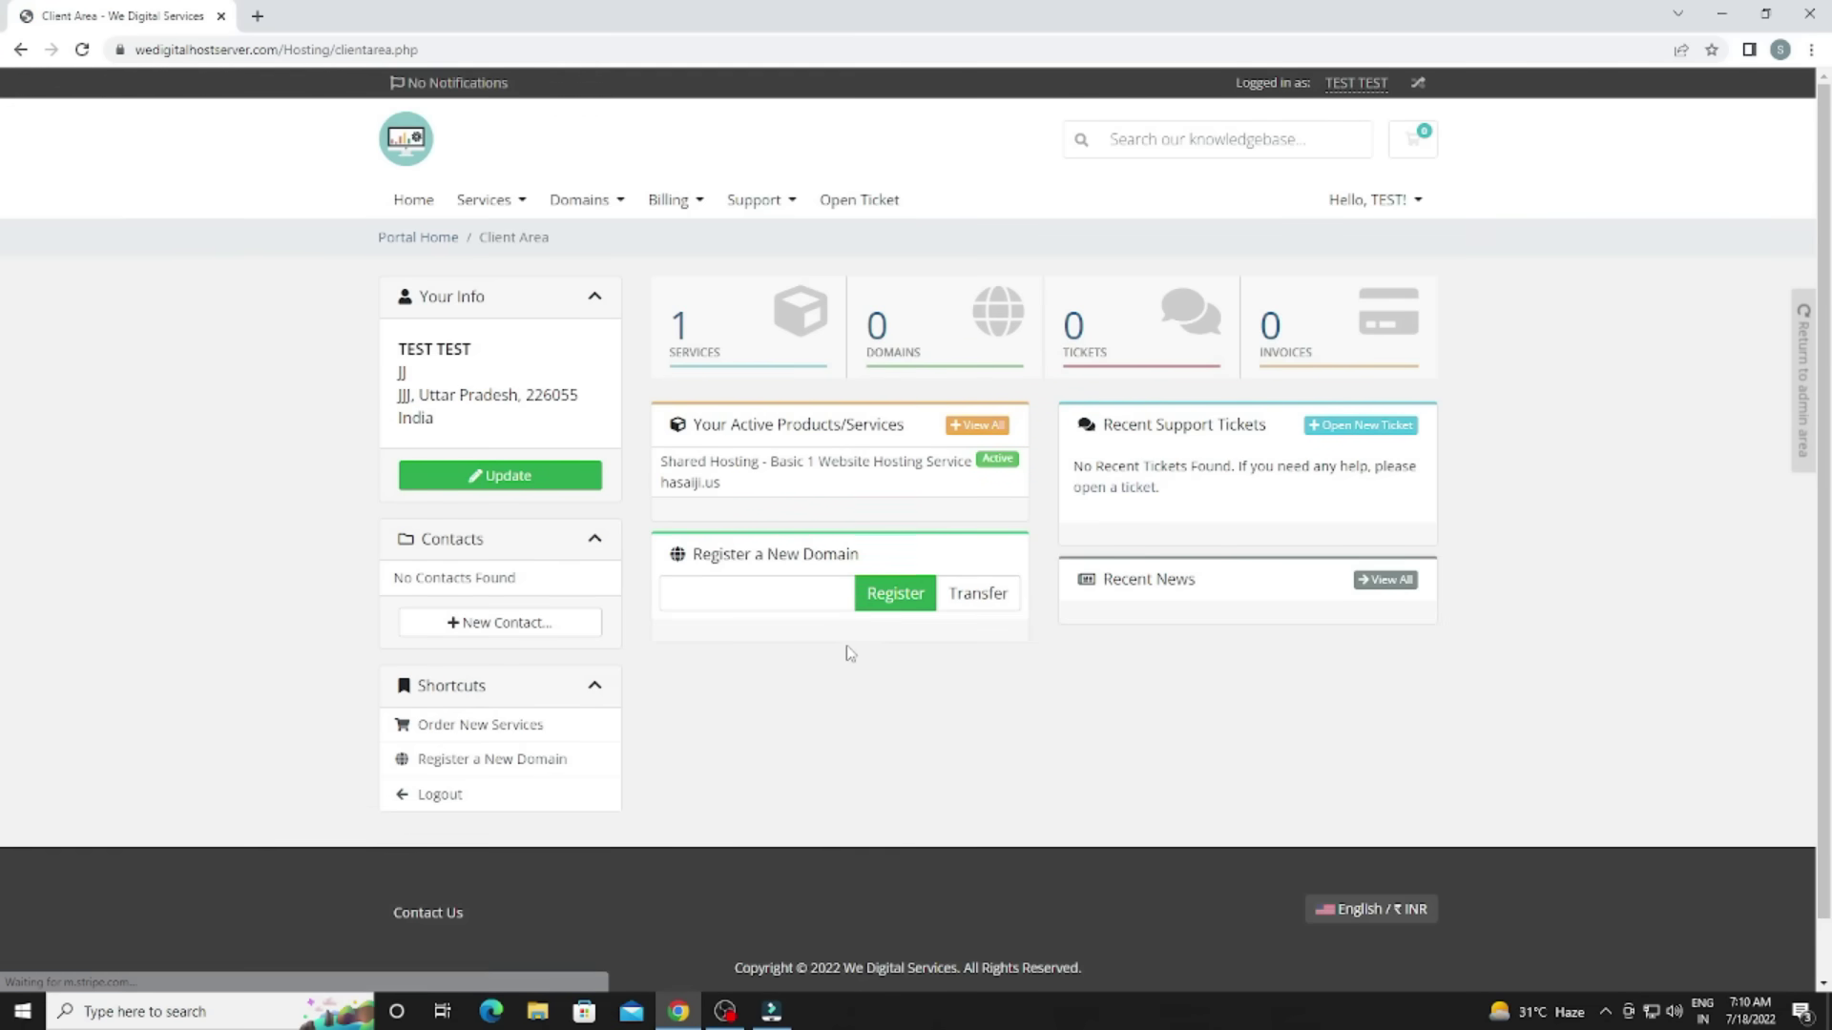
click(697, 329)
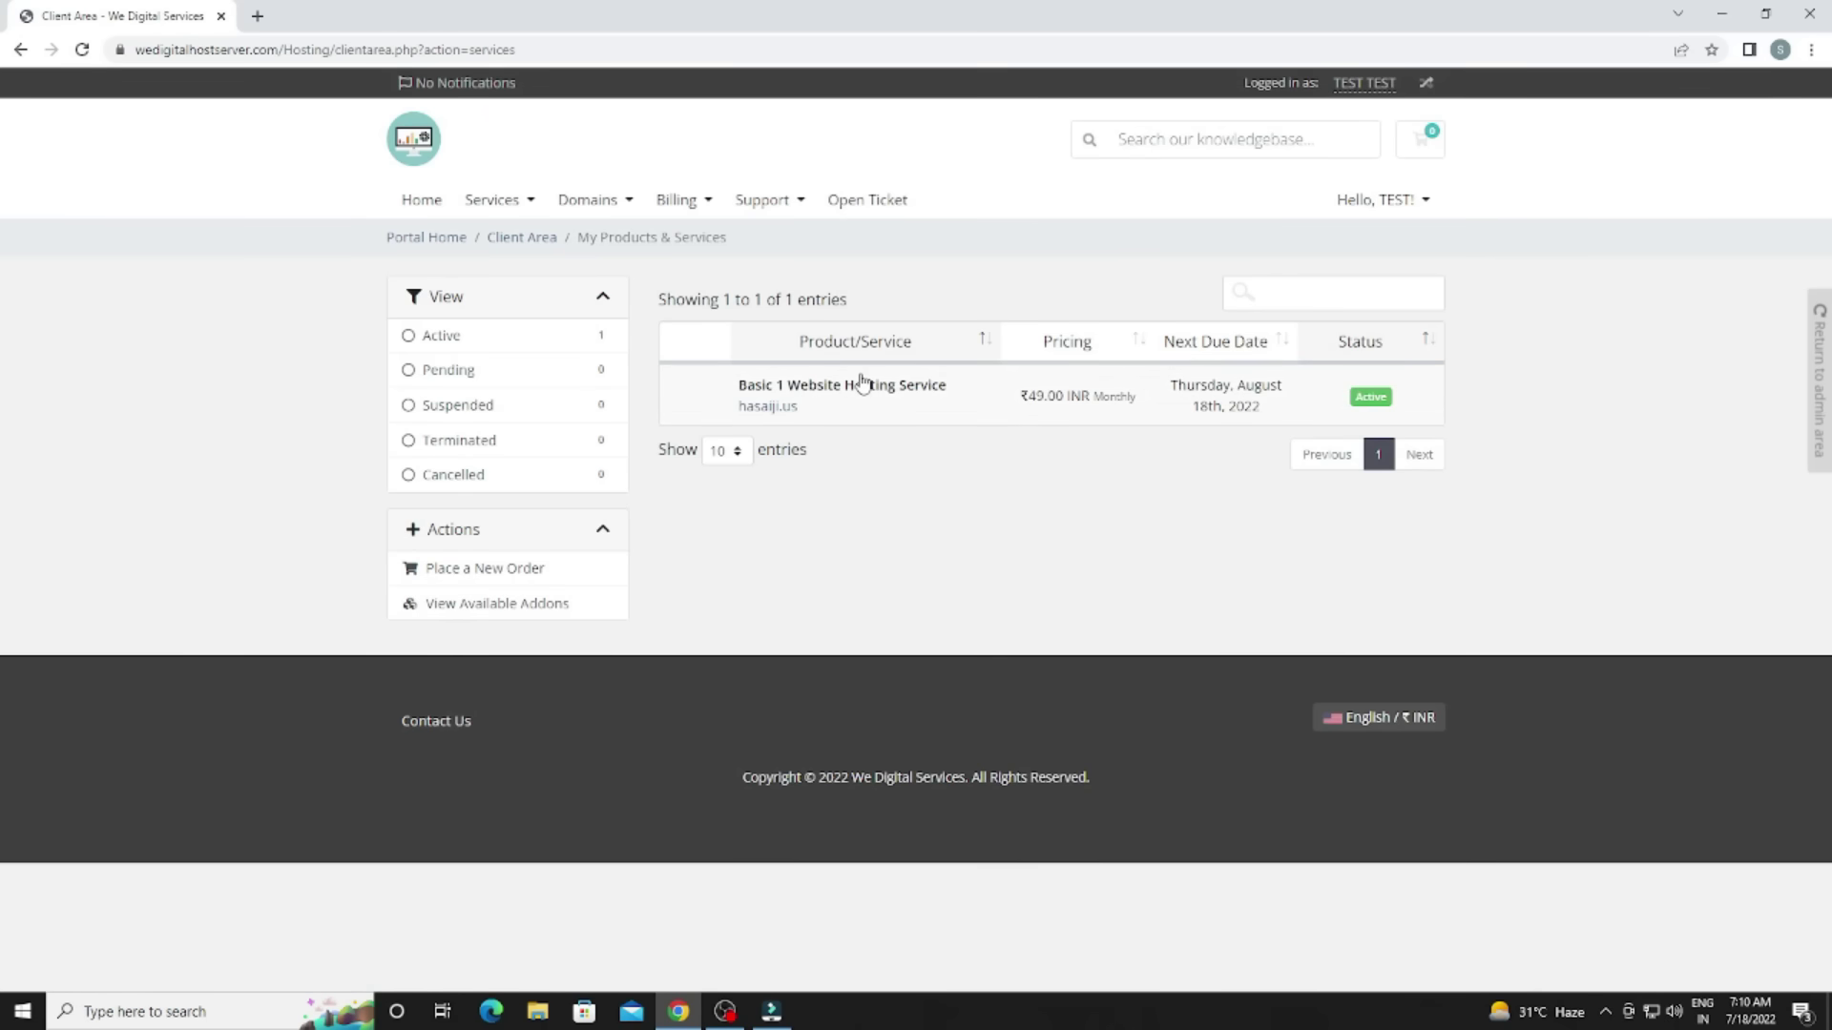
click(863, 391)
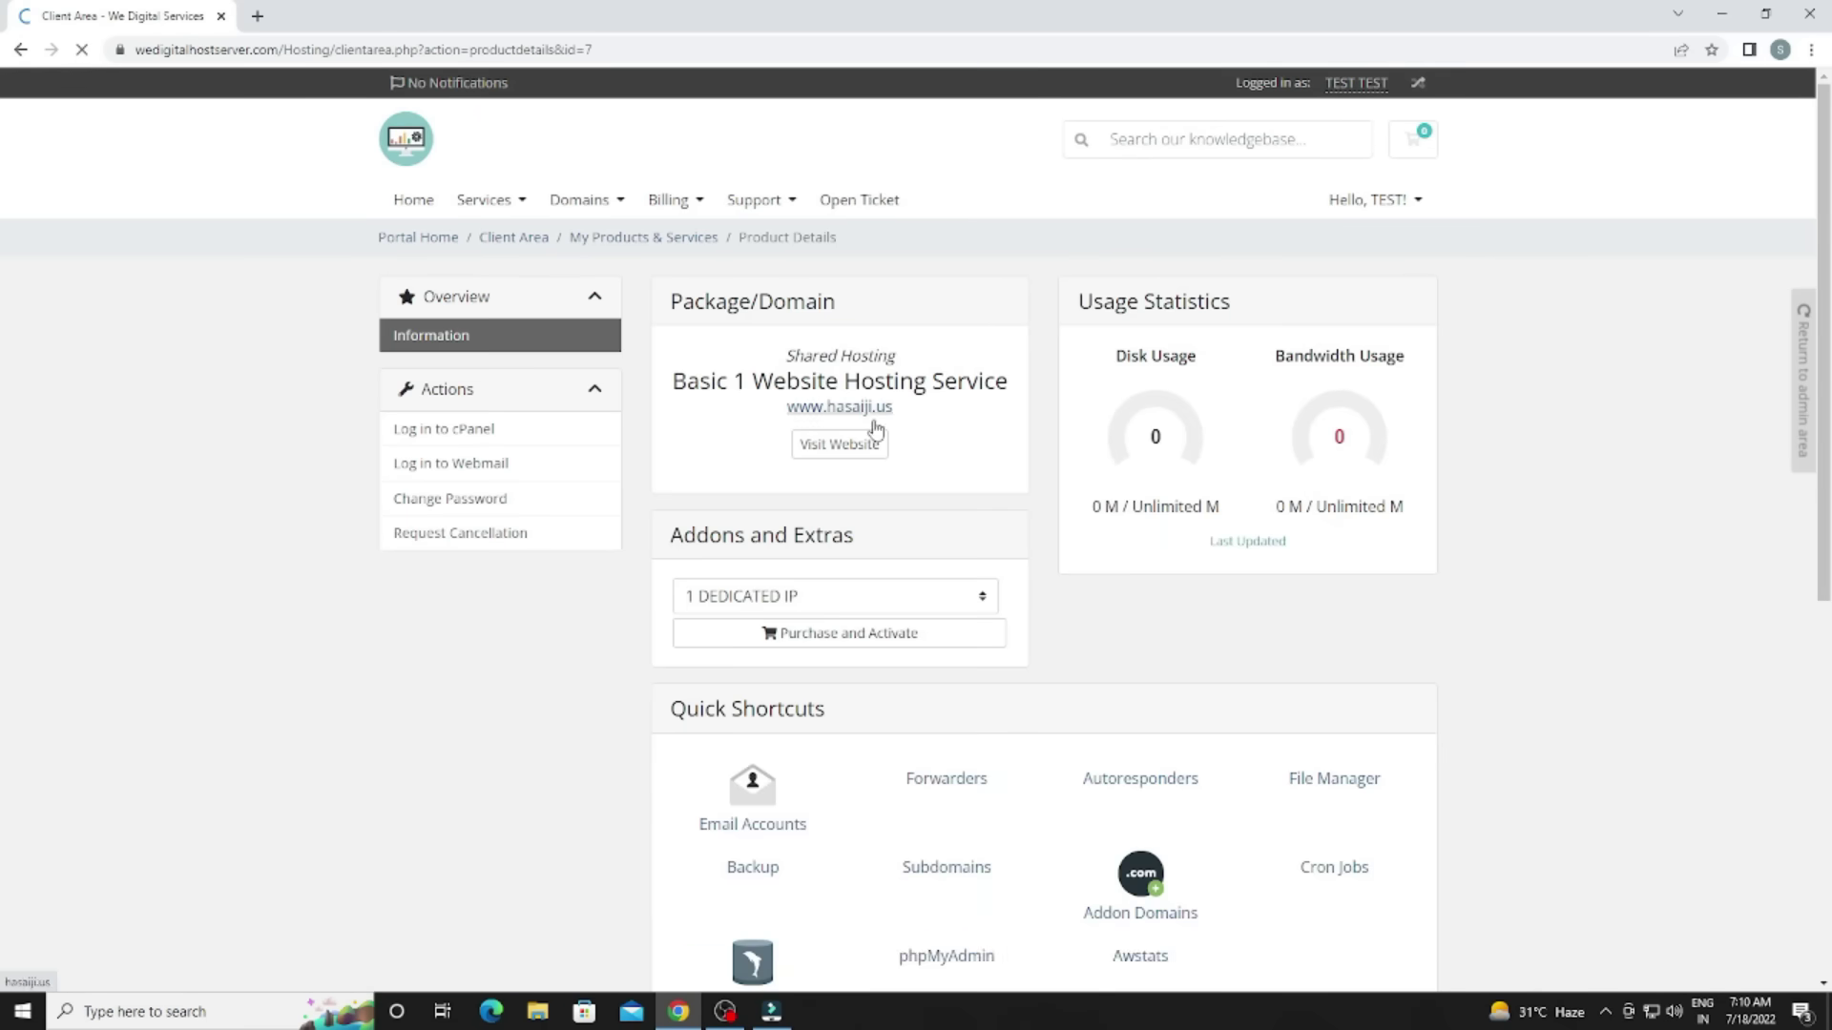